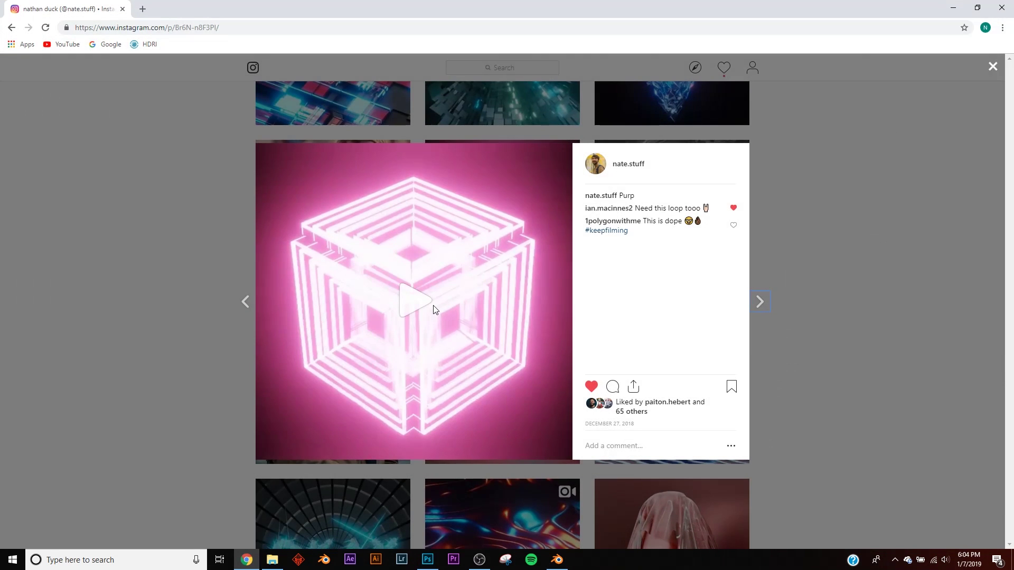
- Start the Instagram video of the glowing pink neon wireframe cube
{"action": "left_click", "coordinate": [432, 309]}
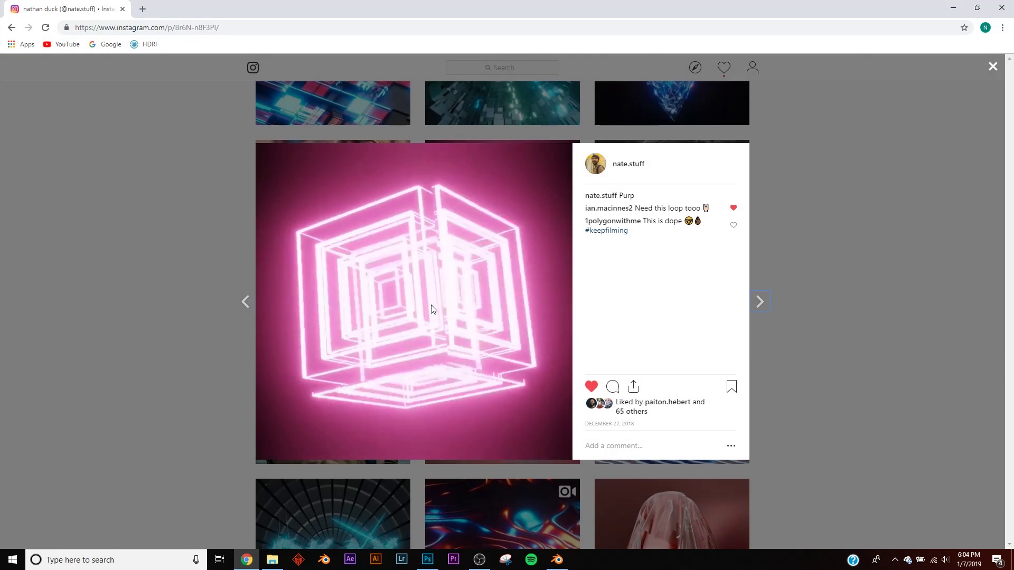
- Back in Blender, add a cube and switch the viewport to wireframe shading
{"action": "left_click", "coordinate": [952, 8]}
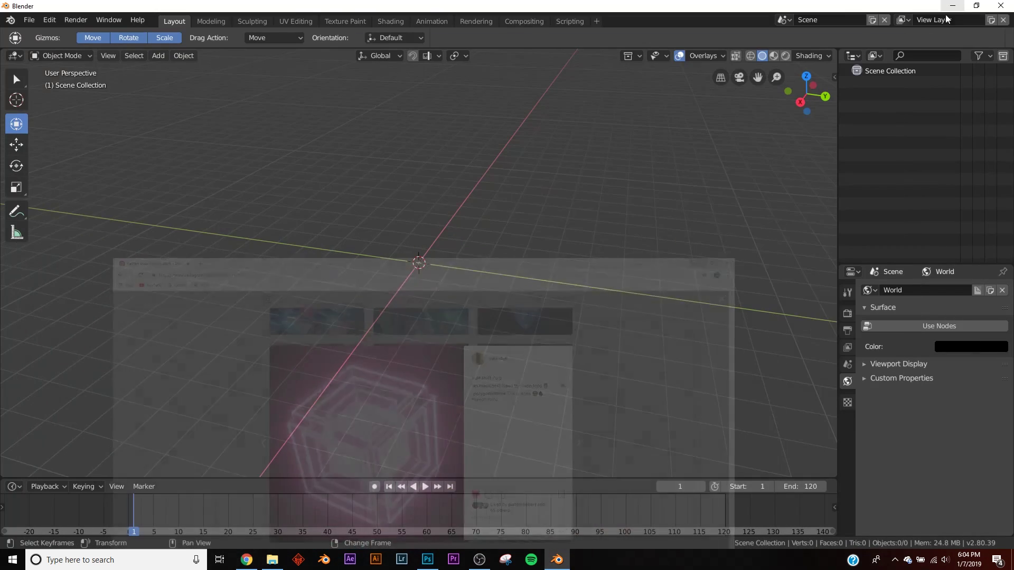
{"action": "key", "text": "shift+a"}
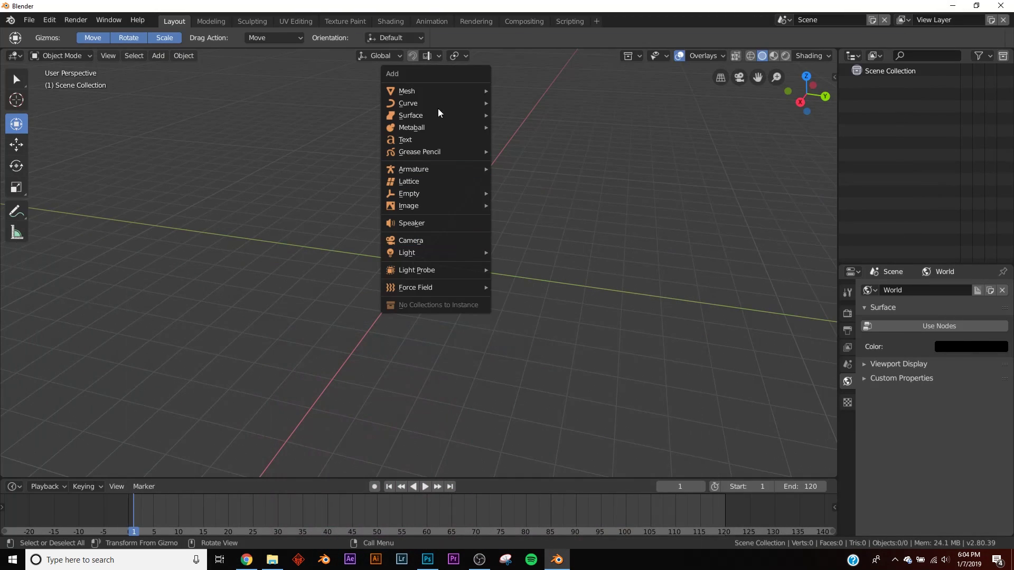
{"action": "mouse_move", "coordinate": [430, 92]}
{"action": "left_click", "coordinate": [533, 104]}
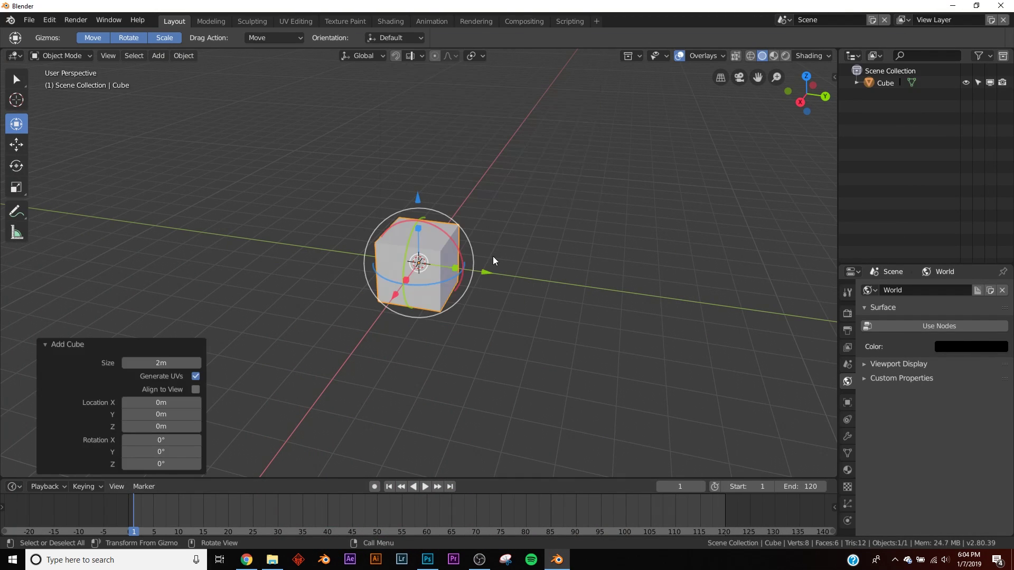
{"action": "key", "text": "z"}
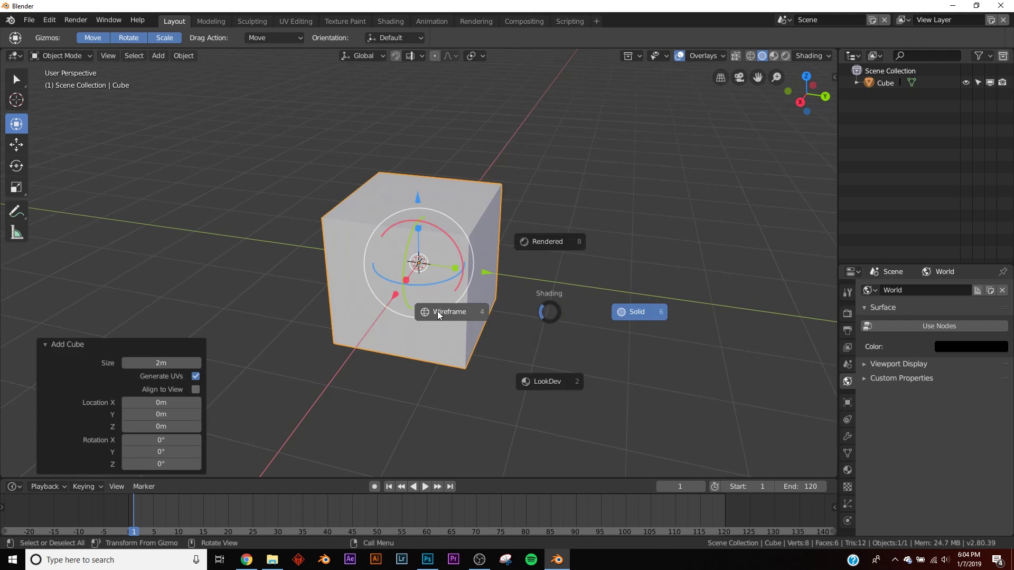
{"action": "left_click", "coordinate": [449, 310]}
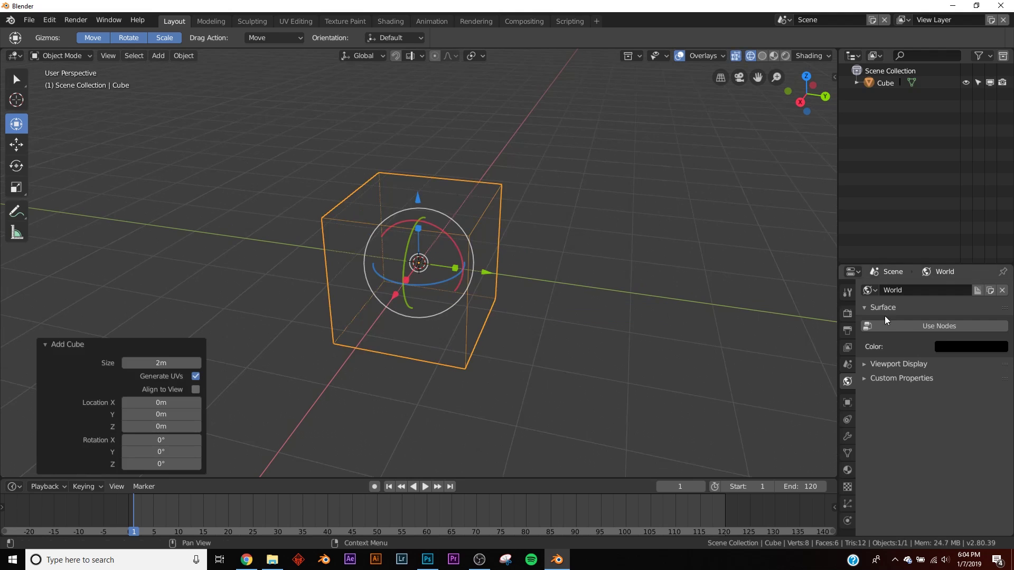
- Give the cube two Solidify modifiers, 0.65 m and 1.23 m thick, for three nested shells
{"action": "left_click", "coordinate": [847, 439]}
{"action": "left_click", "coordinate": [905, 291]}
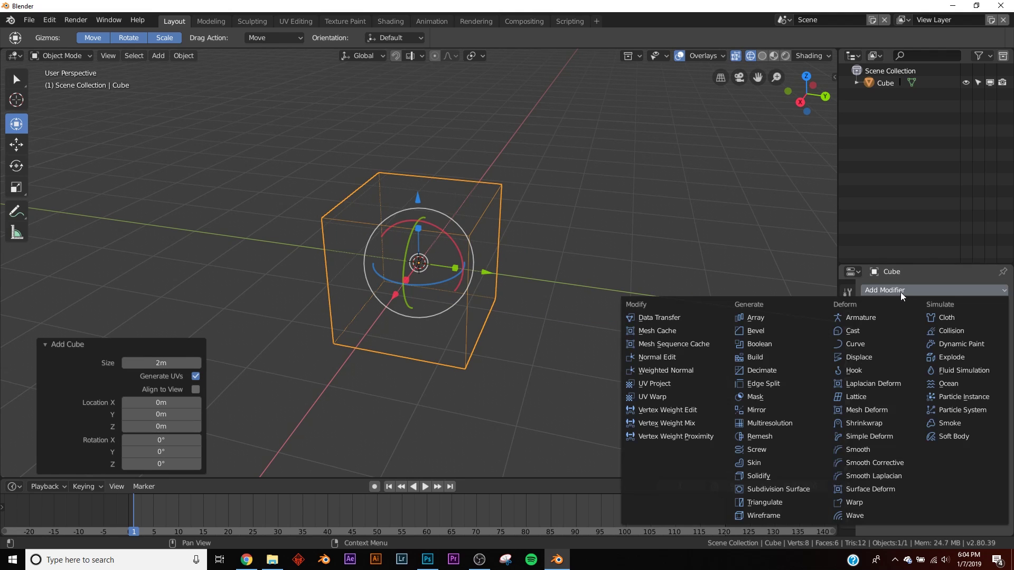
{"action": "left_click", "coordinate": [777, 474]}
{"action": "scroll", "coordinate": [514, 288], "scroll_direction": "up", "scroll_amount": 3}
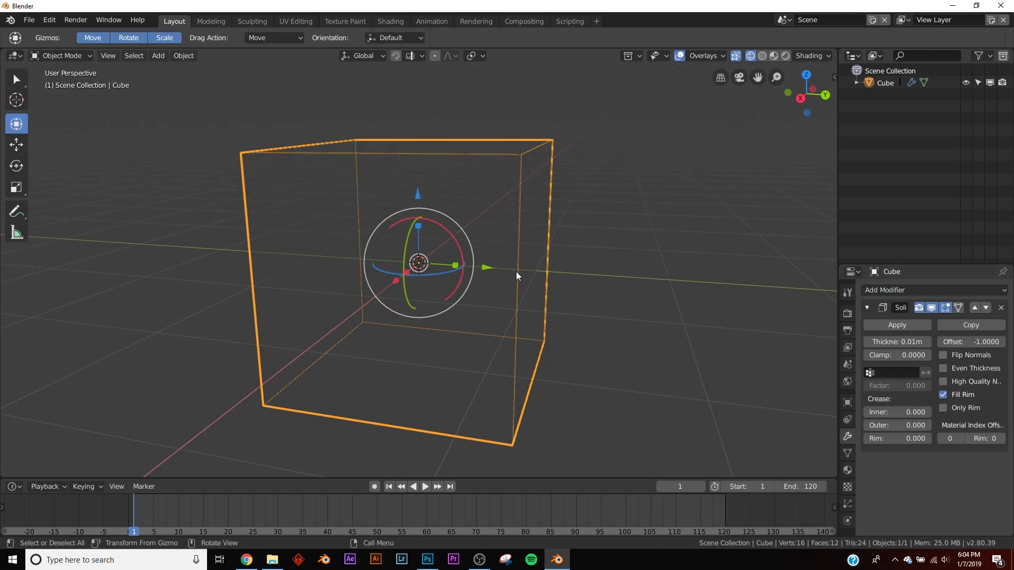
{"action": "left_click_drag", "start_coordinate": [907, 342], "coordinate": [976, 342]}
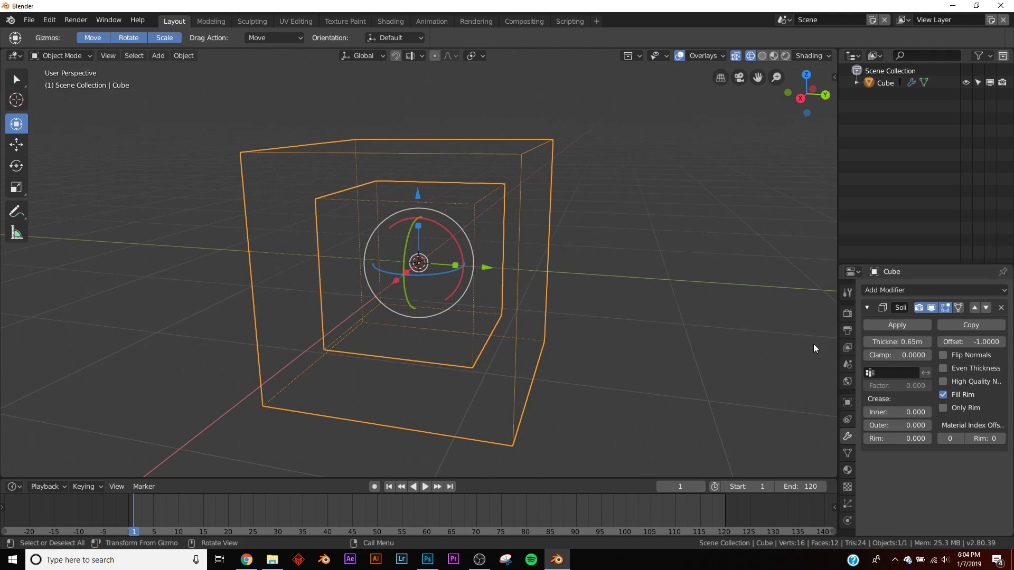
{"action": "left_click", "coordinate": [964, 328]}
{"action": "scroll", "coordinate": [939, 433], "scroll_direction": "down", "scroll_amount": 3}
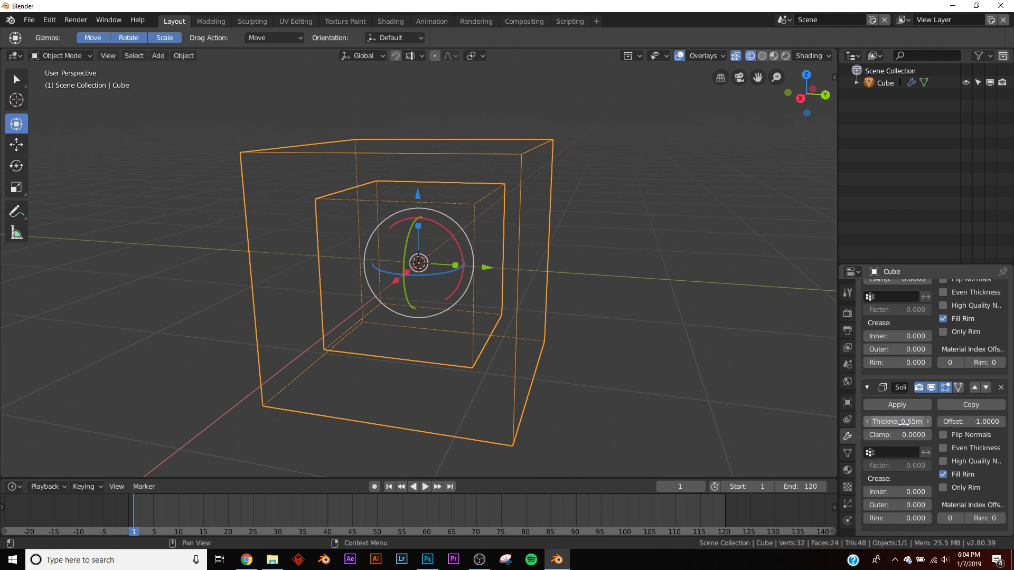
{"action": "left_click_drag", "start_coordinate": [904, 423], "coordinate": [966, 424]}
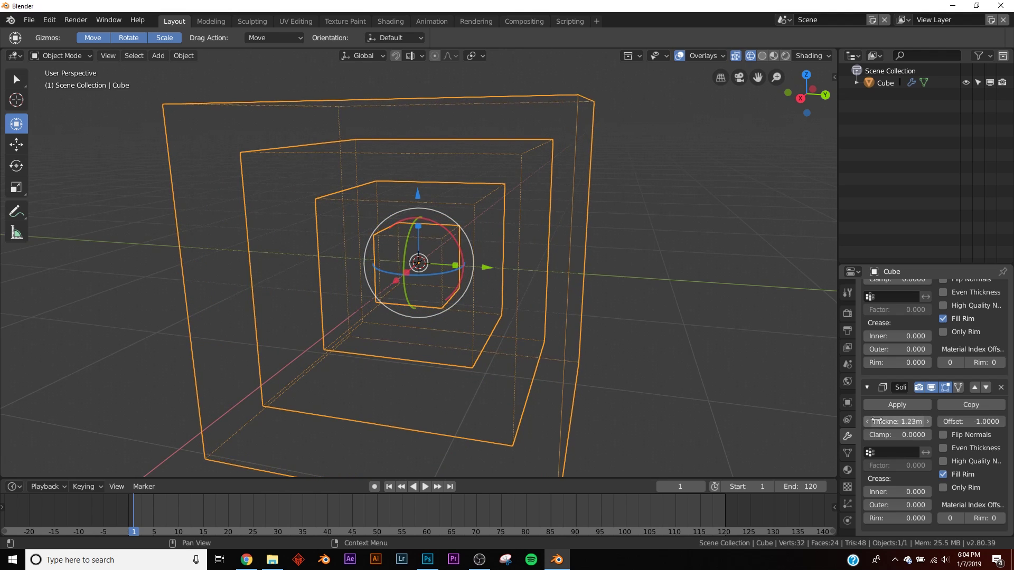
{"action": "scroll", "coordinate": [545, 315], "scroll_direction": "down", "scroll_amount": 3}
{"action": "middle_click_drag", "start_coordinate": [545, 315], "coordinate": [457, 290]}
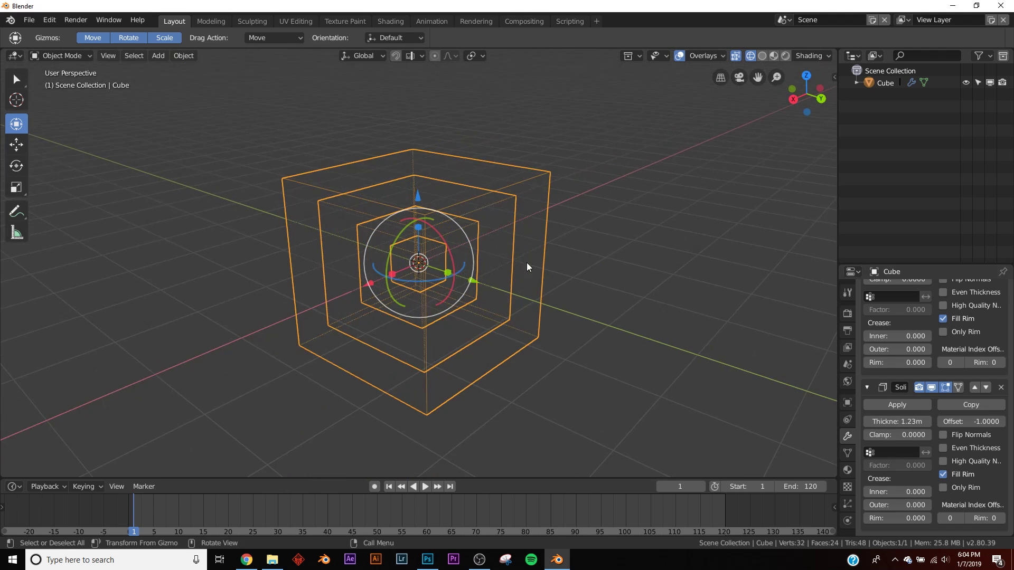
- Return to solid shading and add a Wireframe modifier to turn the shells into beams
{"action": "key", "text": "shift+z"}
{"action": "left_click", "coordinate": [927, 290]}
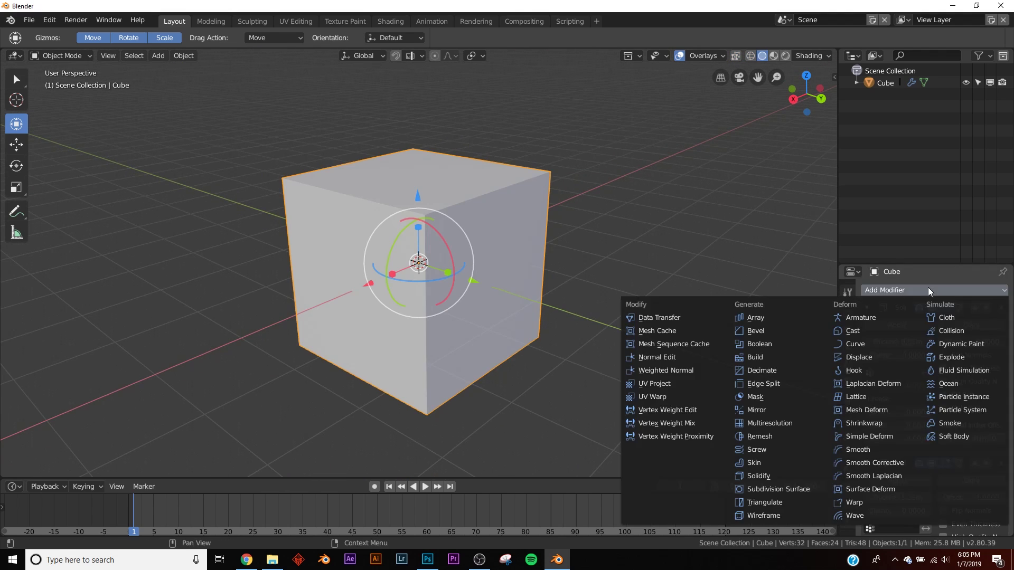
{"action": "left_click", "coordinate": [756, 514]}
{"action": "middle_click_drag", "start_coordinate": [486, 316], "coordinate": [521, 296]}
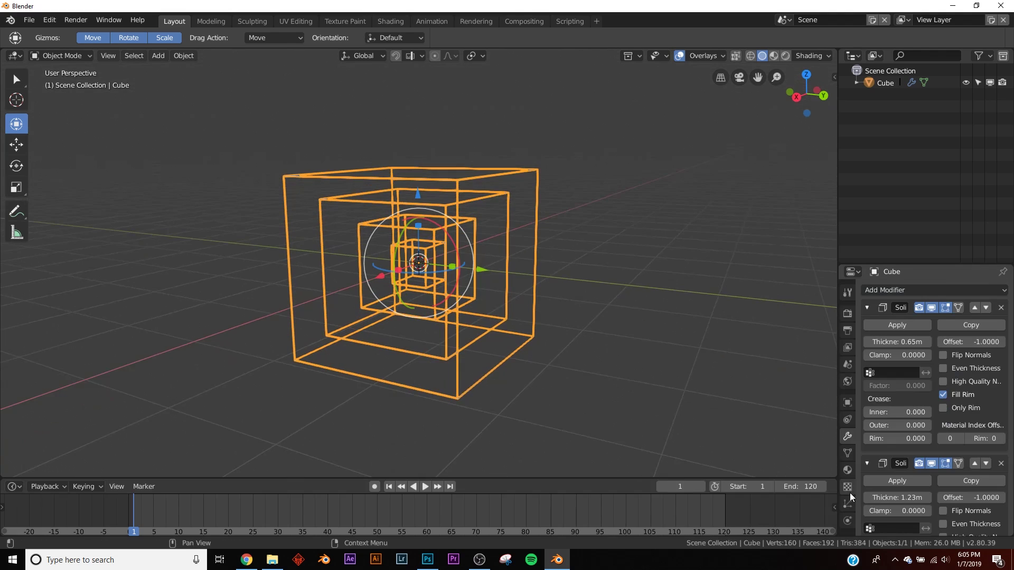
- Create a new material with a pink Emission surface at strength 50
{"action": "left_click", "coordinate": [848, 470]}
{"action": "left_click", "coordinate": [932, 339]}
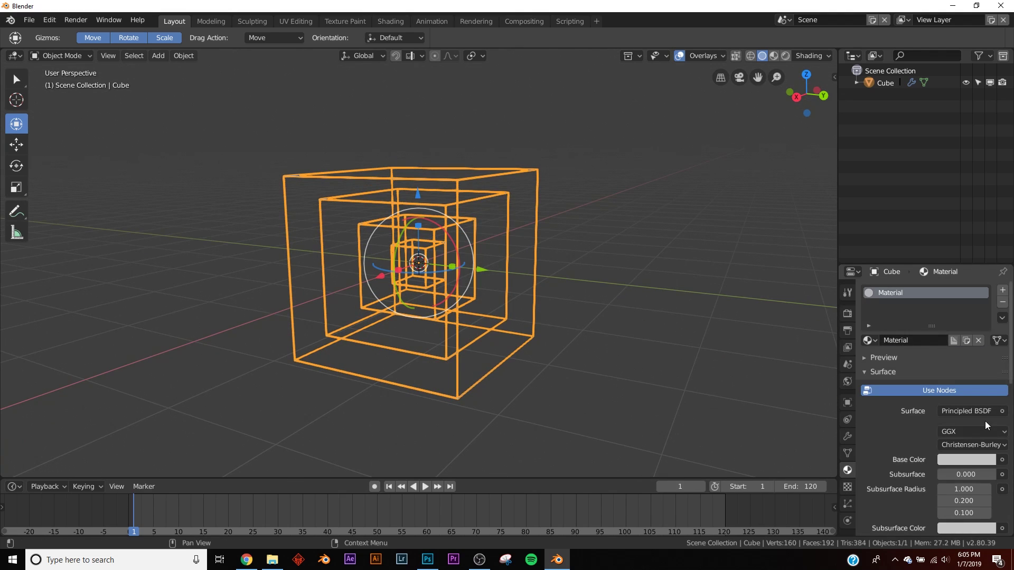
{"action": "left_click", "coordinate": [982, 413]}
{"action": "left_click", "coordinate": [875, 169]}
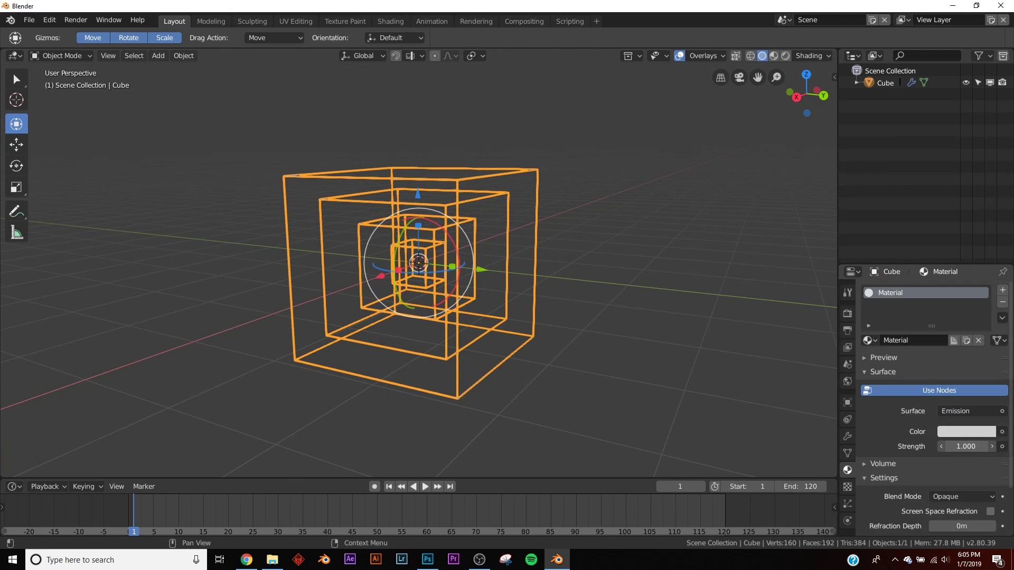
{"action": "left_click", "coordinate": [976, 446]}
{"action": "type", "text": "50"}
{"action": "key", "text": "Return"}
{"action": "left_click", "coordinate": [966, 431]}
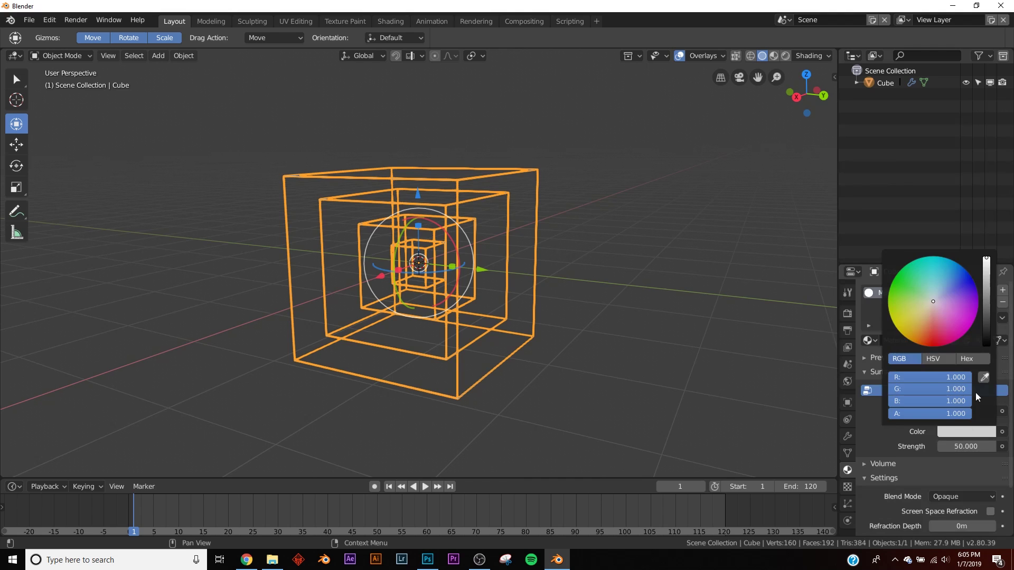
{"action": "left_click", "coordinate": [949, 321]}
- Preview the neon glow in rendered shading with overlays toggled, then edit the first Solidify thickness
{"action": "key", "text": "z"}
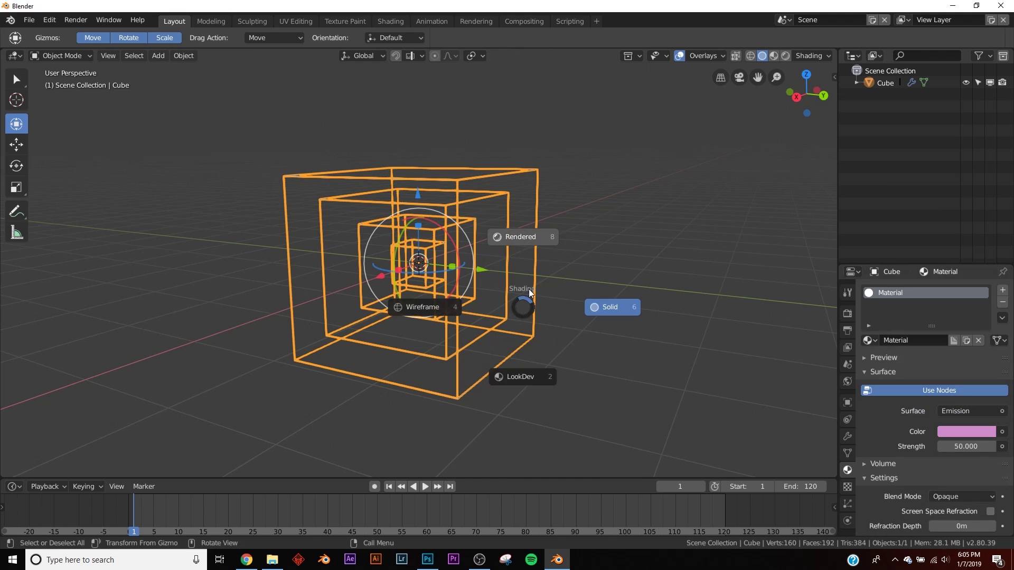
{"action": "left_click", "coordinate": [533, 244]}
{"action": "middle_click_drag", "start_coordinate": [533, 248], "coordinate": [539, 256]}
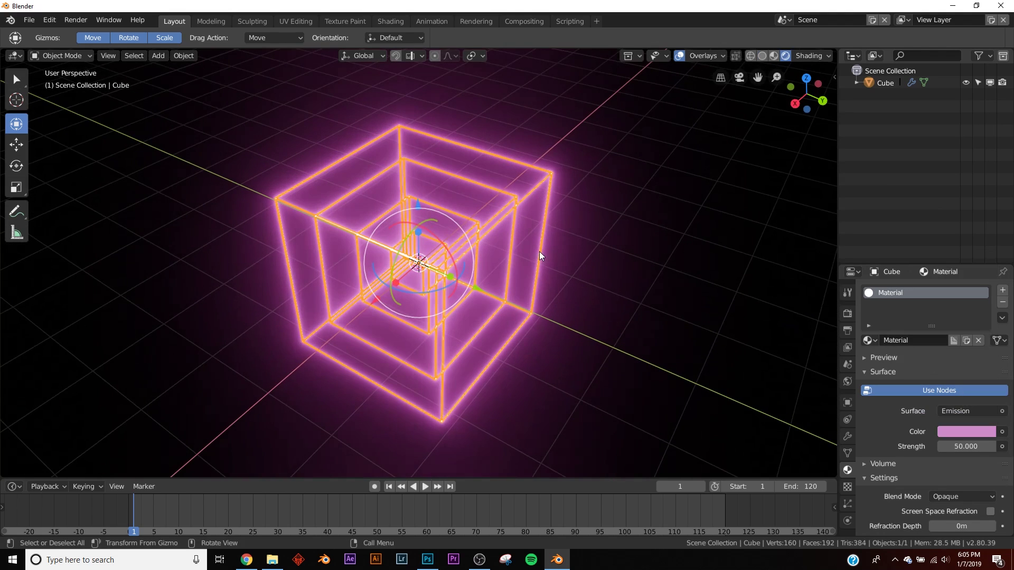
{"action": "left_click", "coordinate": [680, 55]}
{"action": "middle_click_drag", "start_coordinate": [658, 97], "coordinate": [658, 190]}
{"action": "left_click", "coordinate": [679, 56]}
{"action": "middle_click_drag", "start_coordinate": [563, 333], "coordinate": [550, 355]}
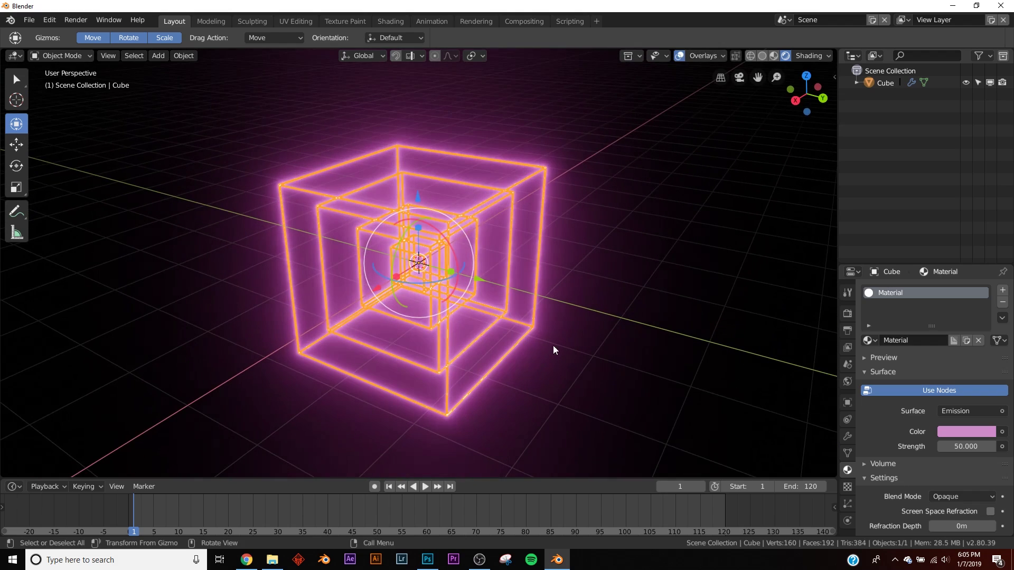
{"action": "left_click", "coordinate": [849, 436]}
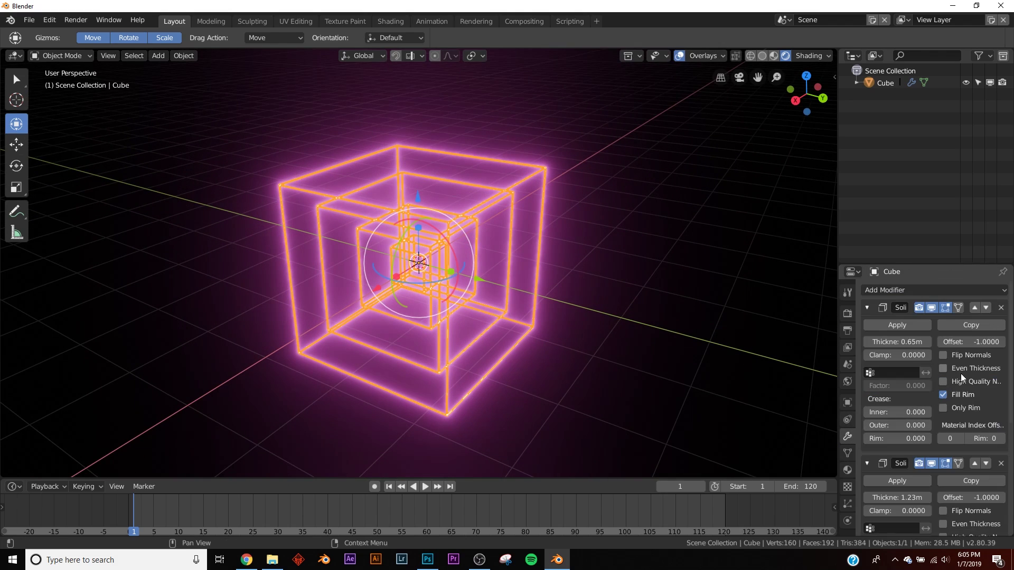
{"action": "left_click", "coordinate": [901, 342]}
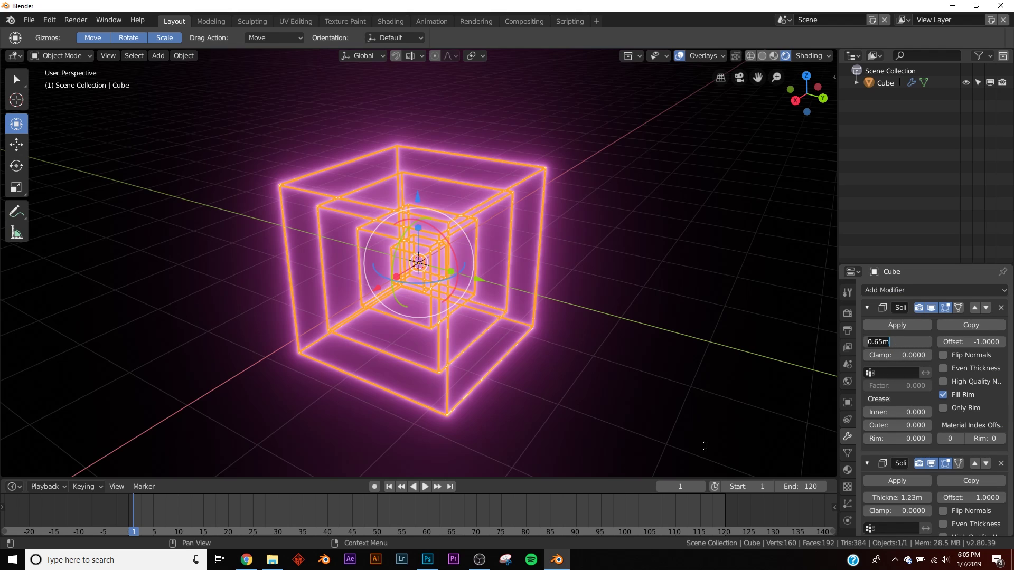
- Keyframe the first Solidify thickness at 0.65 m on frame 1 and a raised value on frame 60
{"action": "key", "text": "Return"}
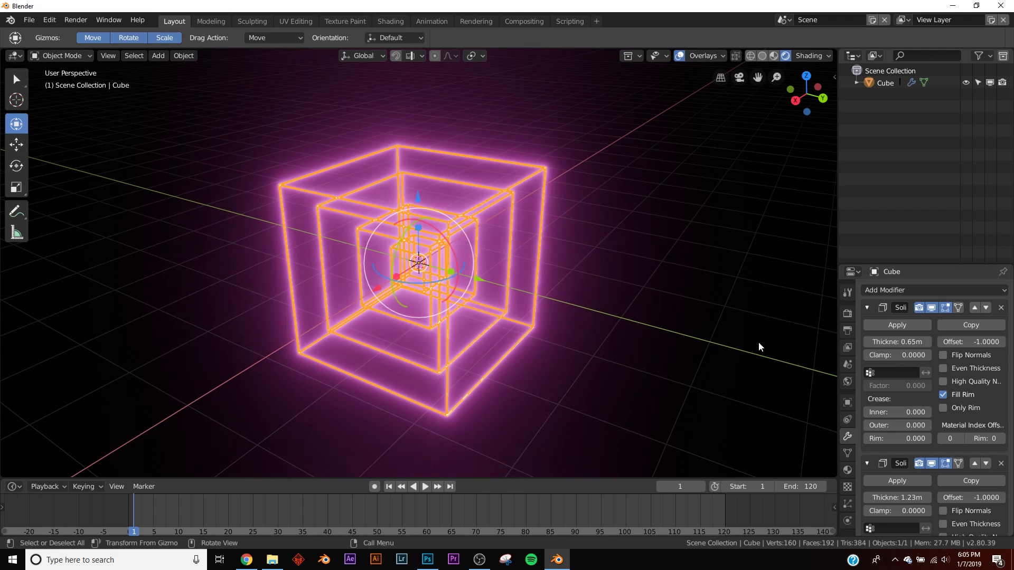
{"action": "right_click", "coordinate": [907, 342]}
{"action": "left_click", "coordinate": [892, 336]}
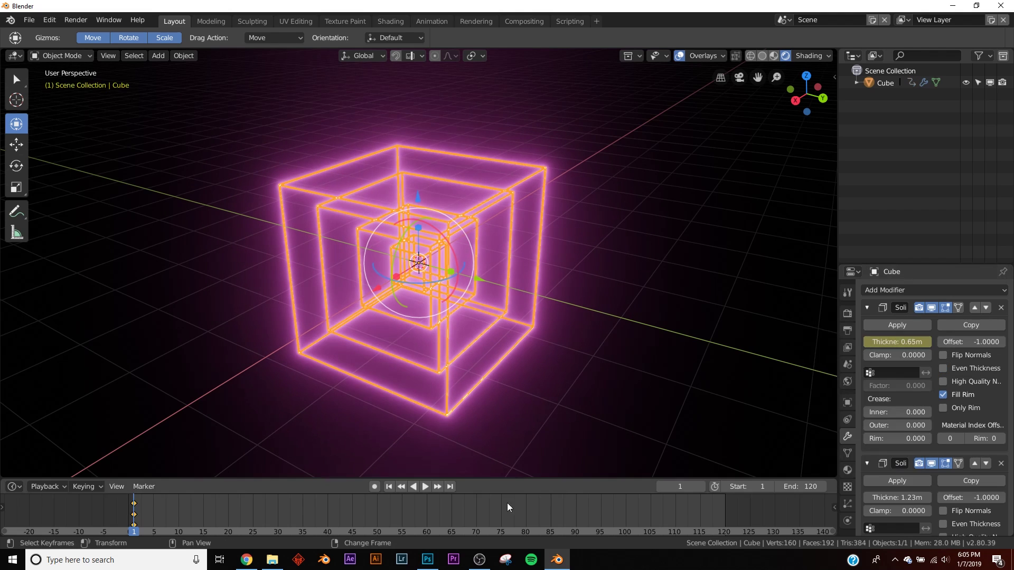
{"action": "left_click", "coordinate": [425, 514]}
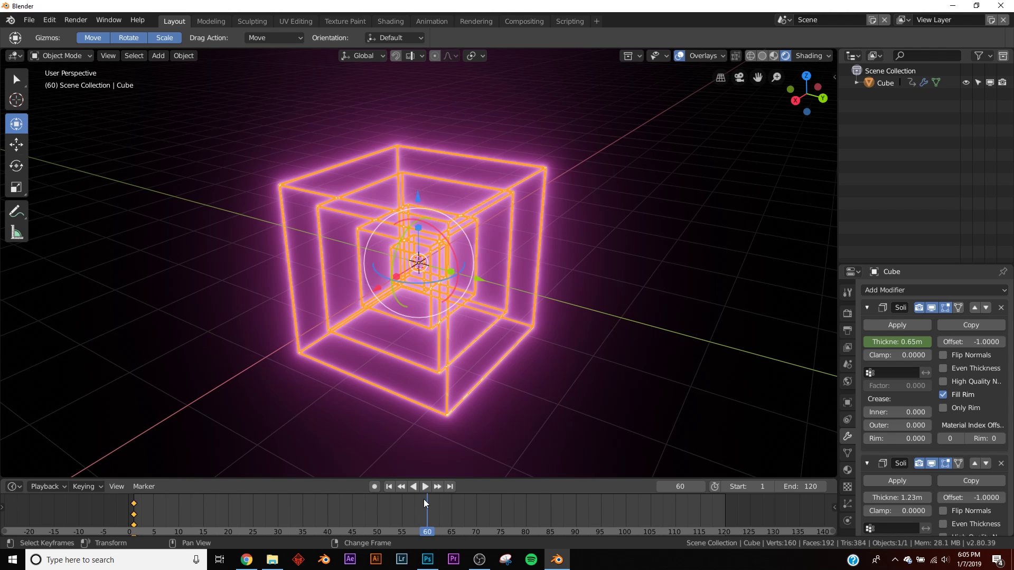
{"action": "mouse_move", "coordinate": [898, 342]}
{"action": "left_mouse_down"}
{"action": "mouse_move", "coordinate": [1013, 341]}
{"action": "mouse_move", "coordinate": [897, 342]}
{"action": "left_mouse_up"}
{"action": "right_click", "coordinate": [896, 343]}
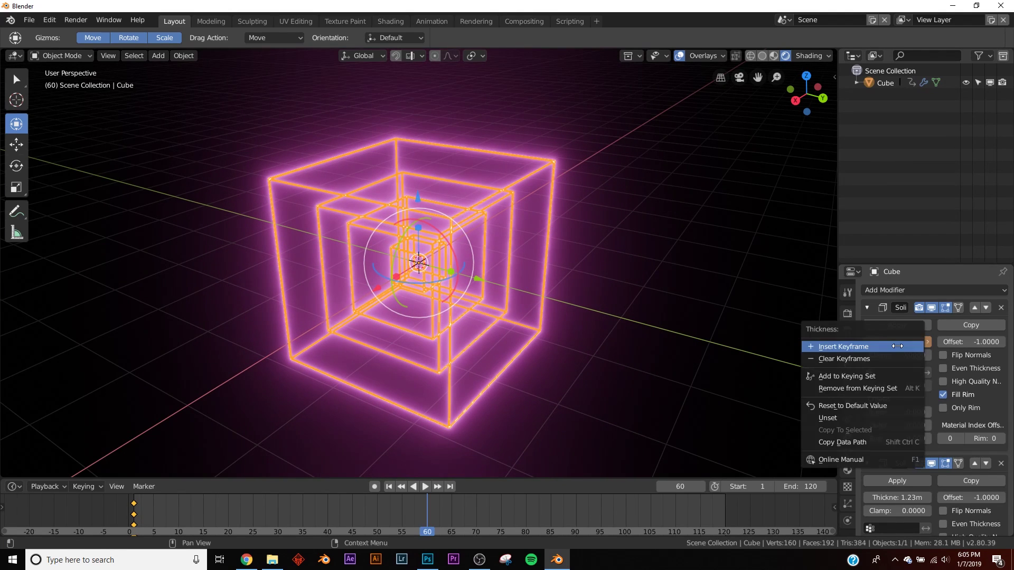
{"action": "left_click", "coordinate": [896, 346]}
- Keyframe the Solidify thickness back at 0.65 m on frame 120
{"action": "left_click", "coordinate": [725, 510]}
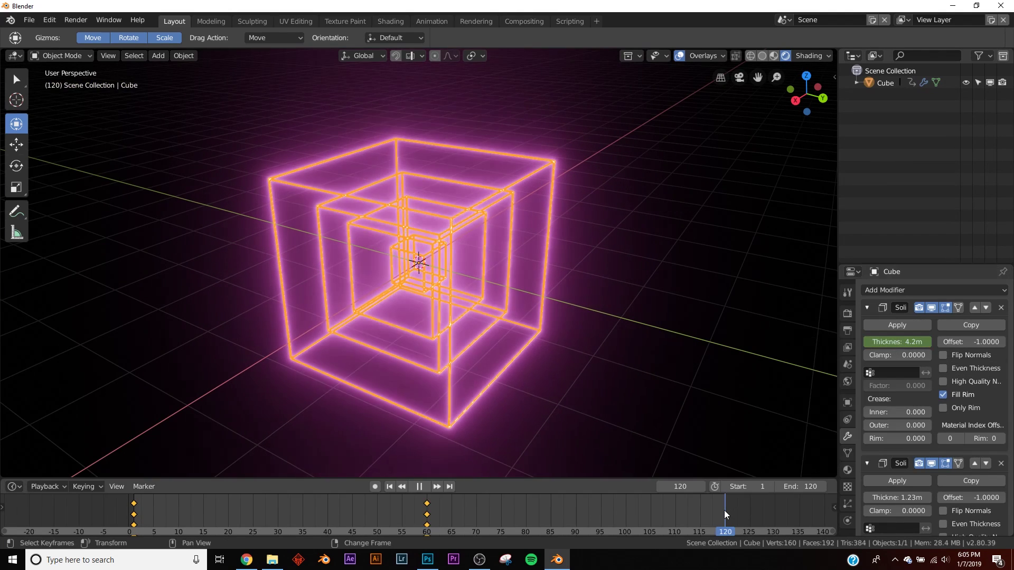
{"action": "left_click", "coordinate": [917, 343]}
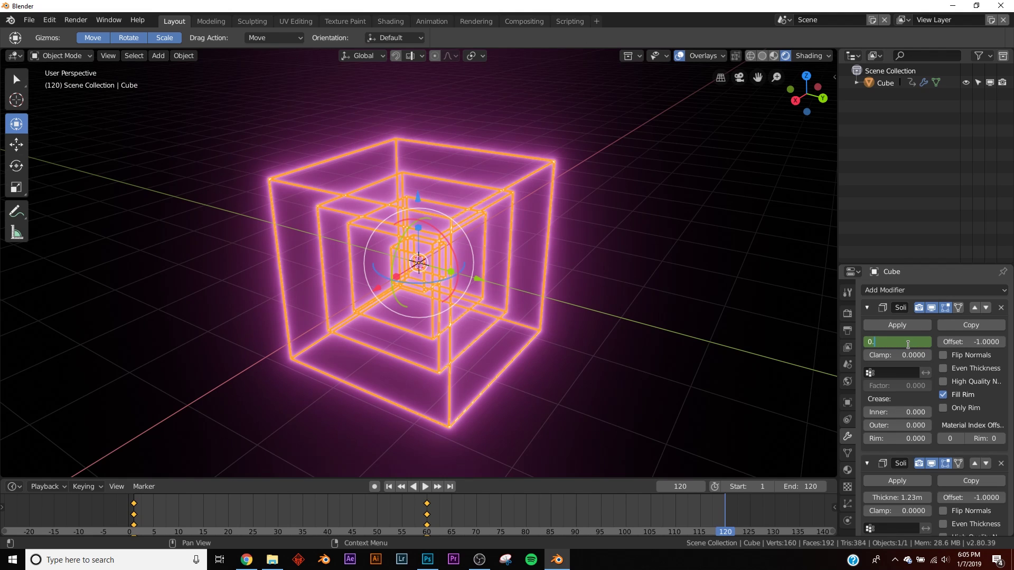
{"action": "key", "text": "Return"}
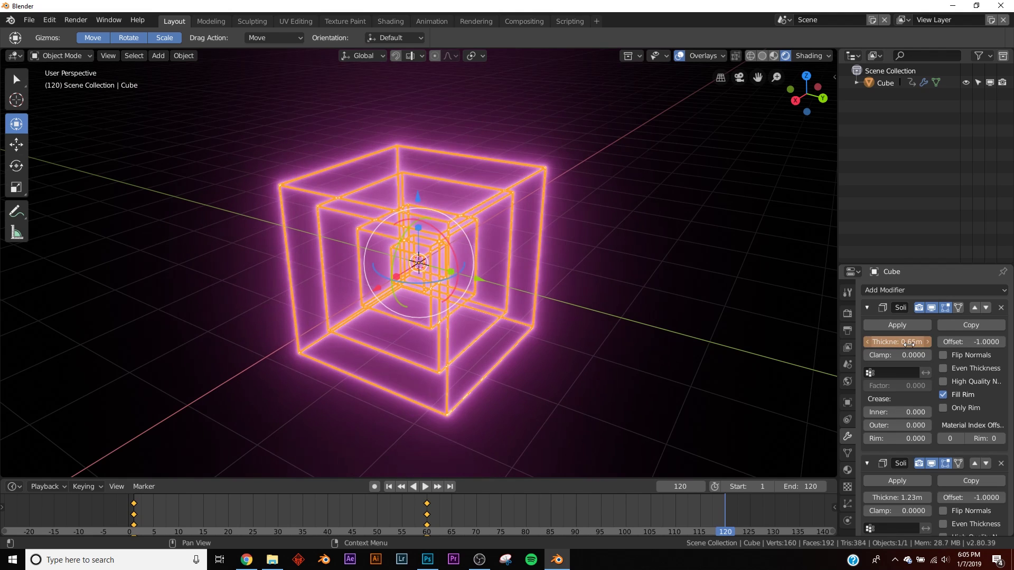
{"action": "right_click", "coordinate": [910, 344]}
{"action": "left_click", "coordinate": [887, 345]}
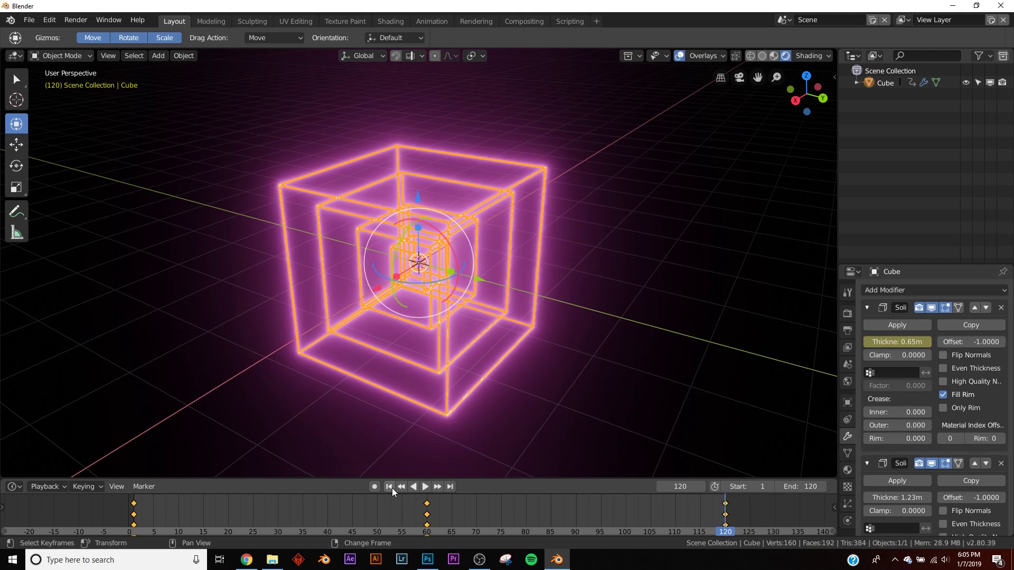
- Play the thickness loop from frame 1 without overlays, rewind, and bring up the Instagram reference
{"action": "left_click", "coordinate": [389, 487]}
{"action": "left_click", "coordinate": [425, 486]}
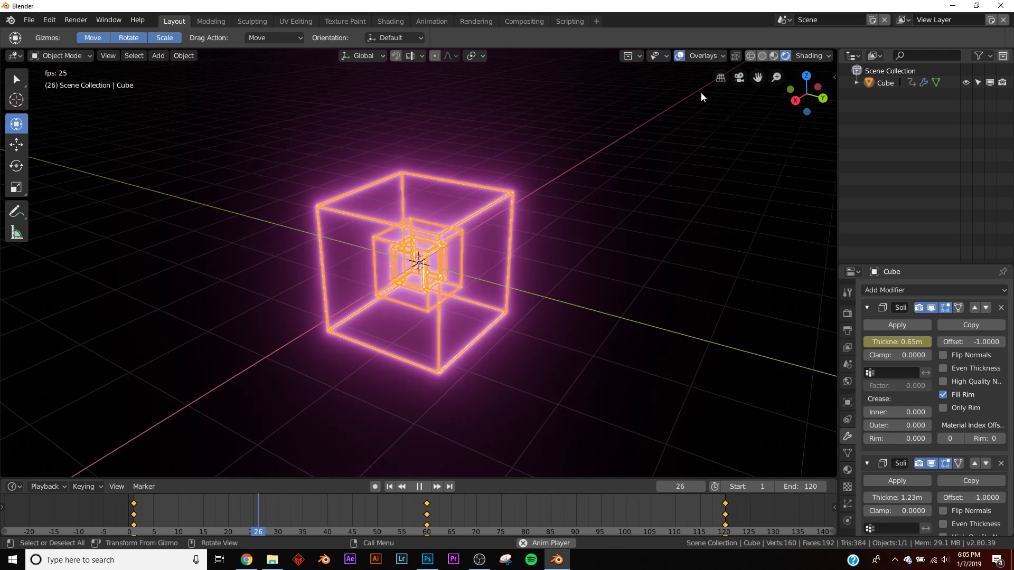
{"action": "left_click", "coordinate": [678, 55]}
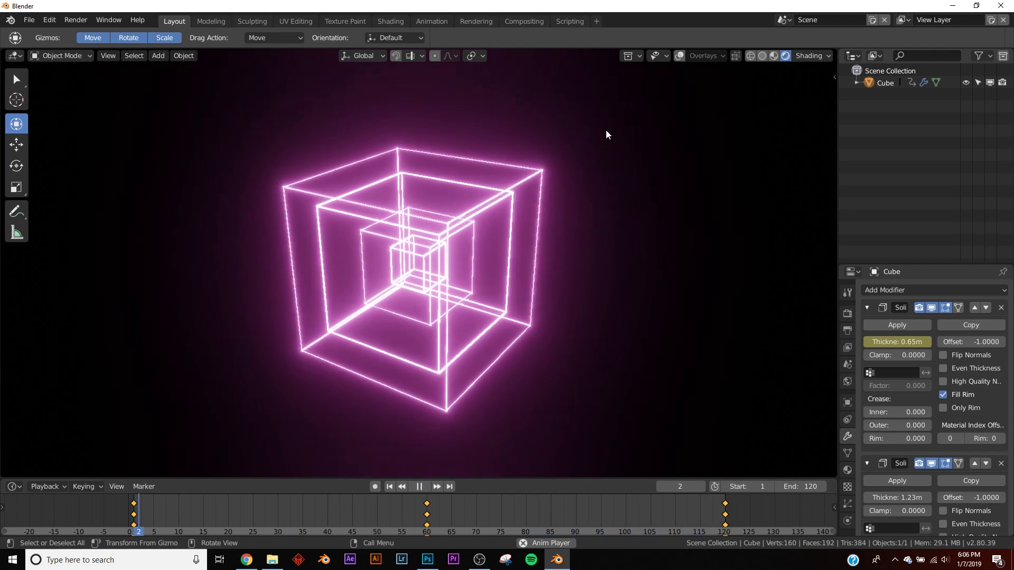
{"action": "left_click", "coordinate": [419, 486]}
{"action": "left_click", "coordinate": [389, 486]}
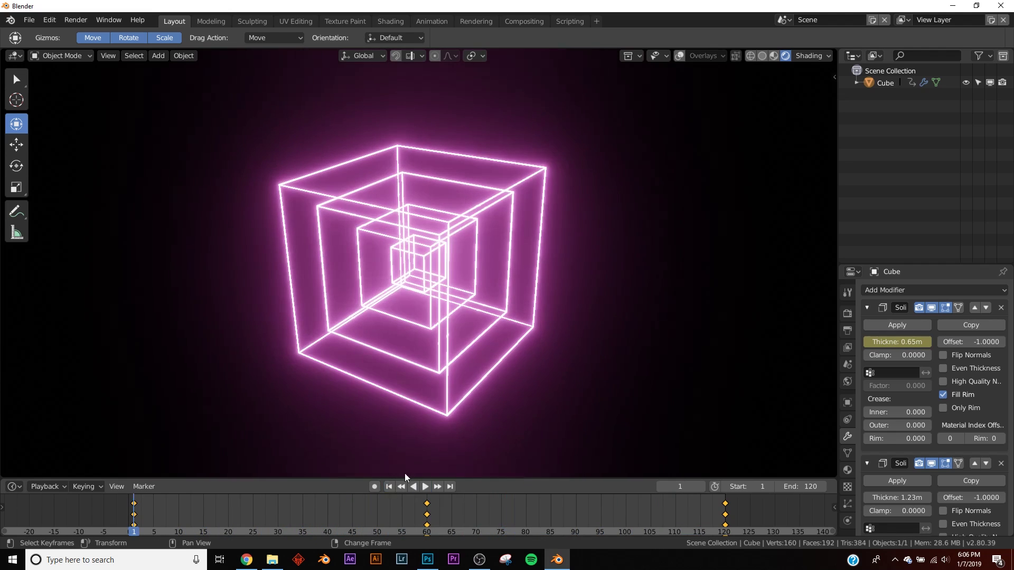
{"action": "left_click", "coordinate": [246, 559]}
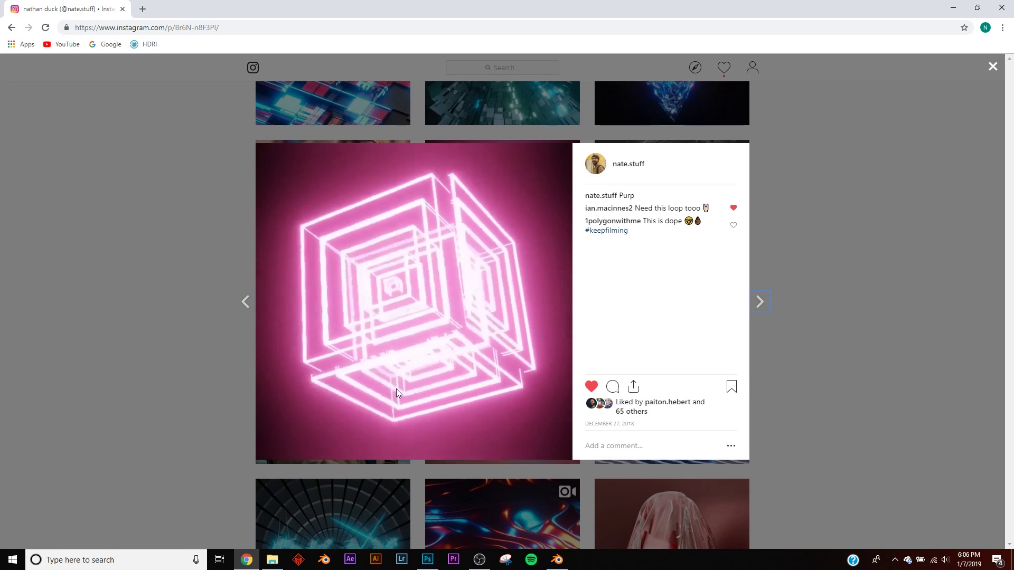
- Add a second cube around the wireframes, scaled to 1.417
{"action": "left_click", "coordinate": [953, 7]}
{"action": "middle_click_drag", "start_coordinate": [691, 188], "coordinate": [542, 252]}
{"action": "left_click", "coordinate": [682, 56]}
{"action": "key", "text": "shift+a"}
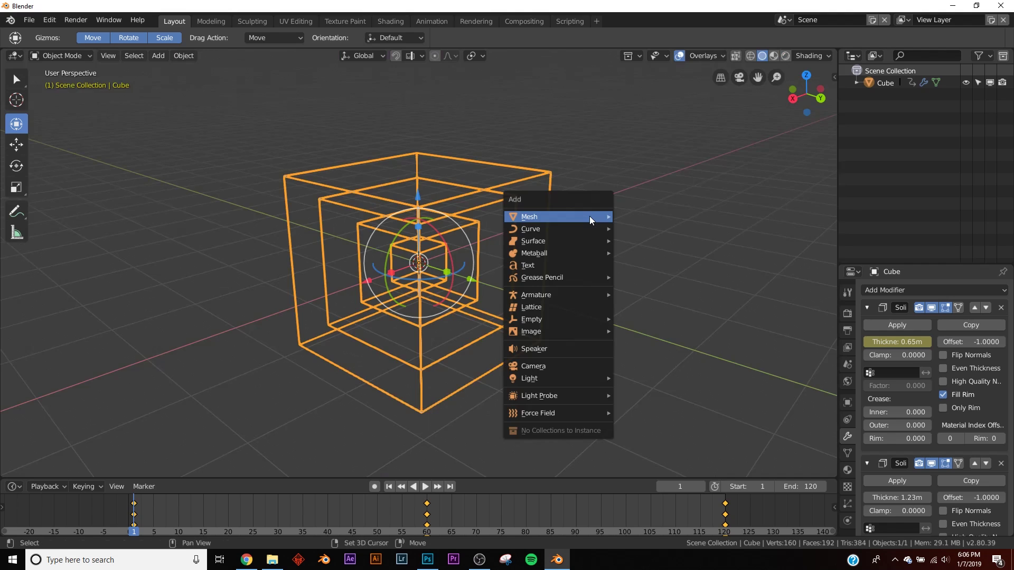
{"action": "mouse_move", "coordinate": [587, 215]}
{"action": "left_click", "coordinate": [648, 228]}
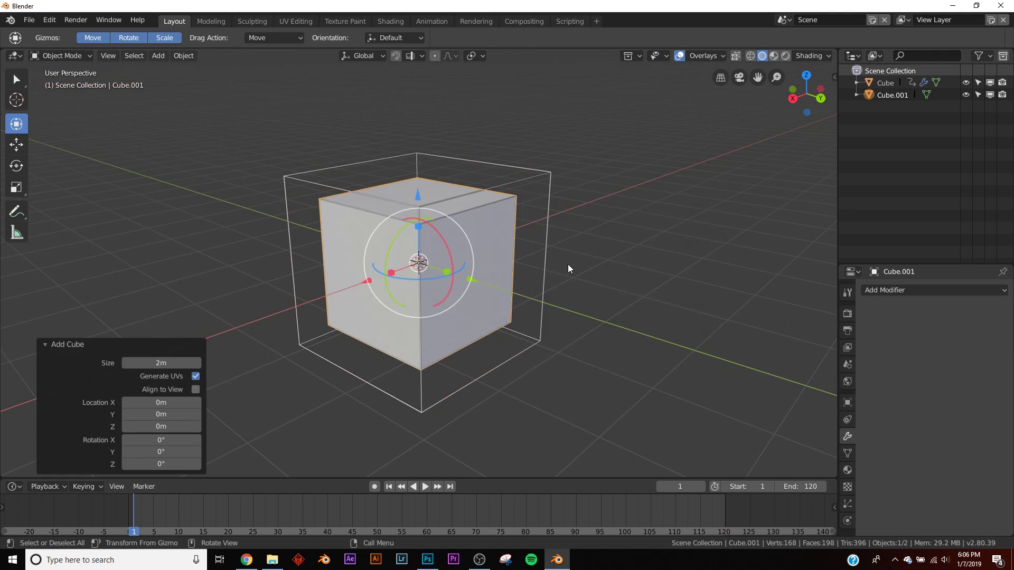
{"action": "key", "text": "s"}
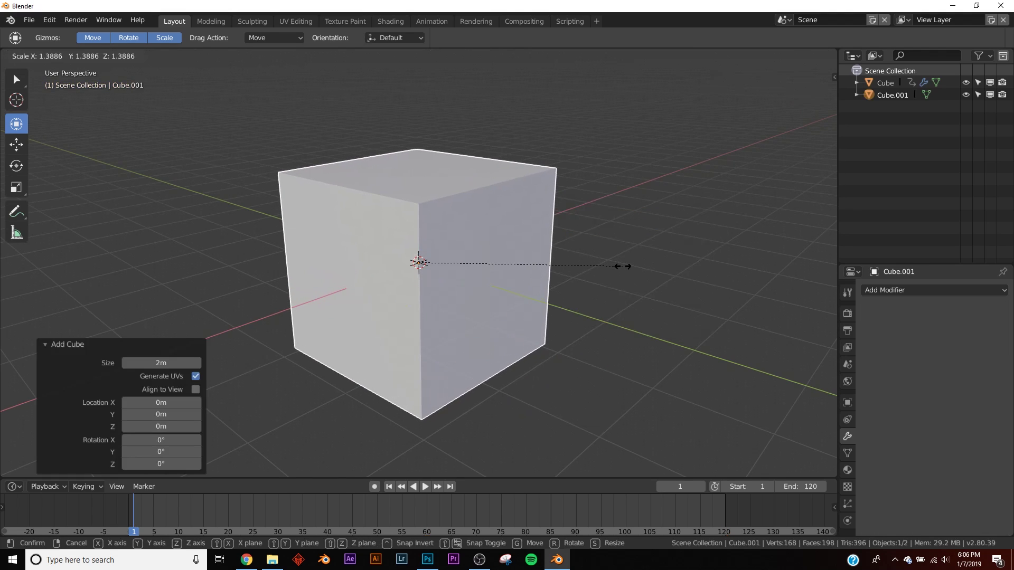
{"action": "left_click", "coordinate": [626, 266]}
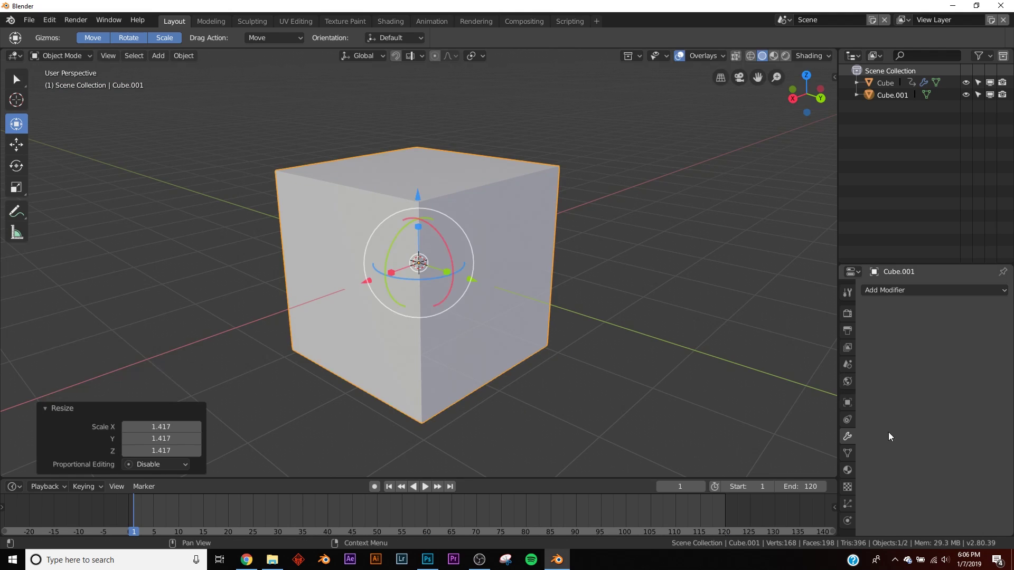
- Give the new cube a glass material: Roughness 0, Transmission 1, Screen Space Refraction on
{"action": "left_click", "coordinate": [847, 468]}
{"action": "left_click", "coordinate": [932, 341]}
{"action": "scroll", "coordinate": [945, 401], "scroll_direction": "down", "scroll_amount": 5}
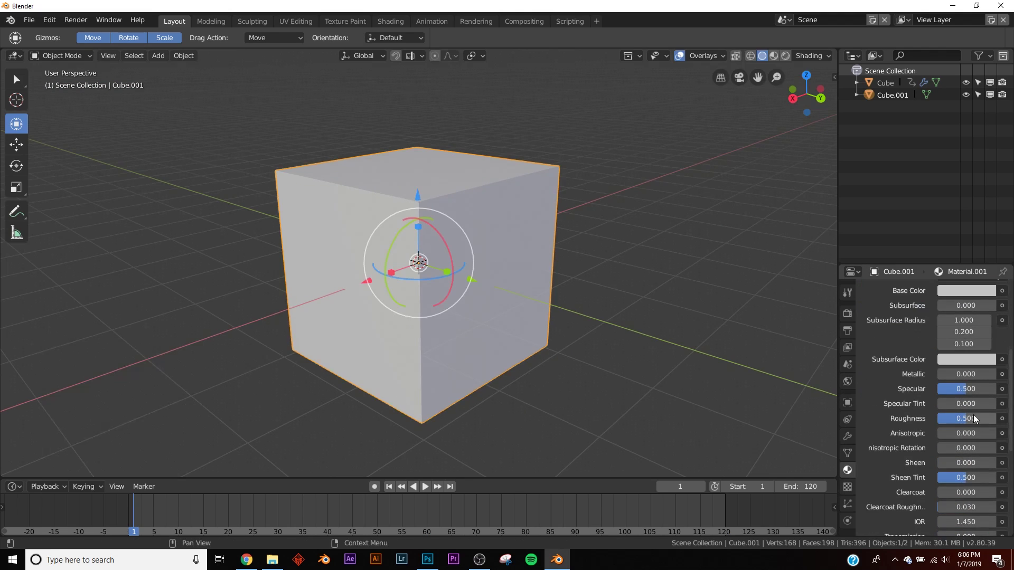
{"action": "left_click_drag", "start_coordinate": [973, 417], "coordinate": [945, 418]}
{"action": "scroll", "coordinate": [944, 452], "scroll_direction": "down", "scroll_amount": 4}
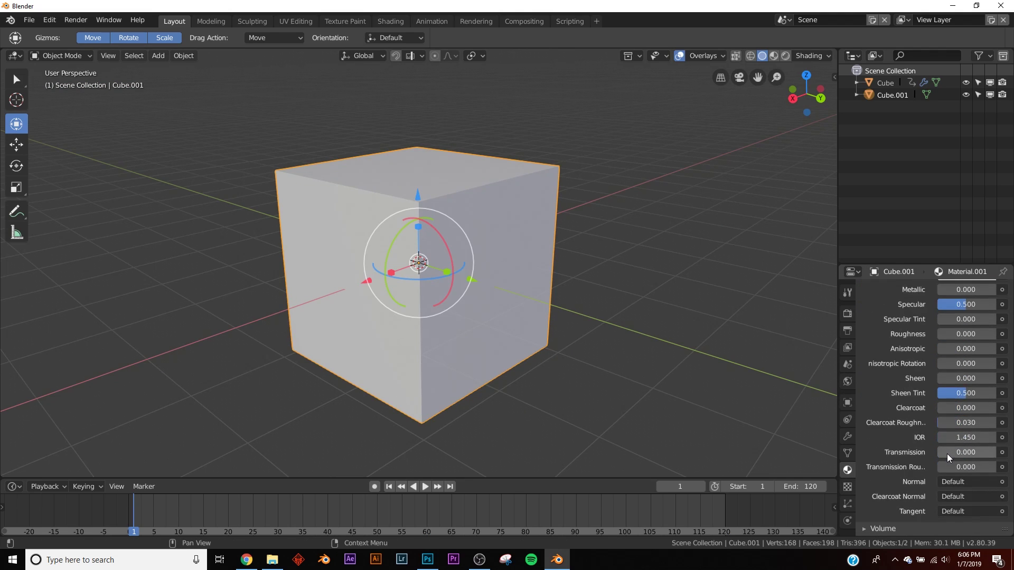
{"action": "left_click_drag", "start_coordinate": [946, 454], "coordinate": [997, 454]}
{"action": "scroll", "coordinate": [936, 405], "scroll_direction": "down", "scroll_amount": 5}
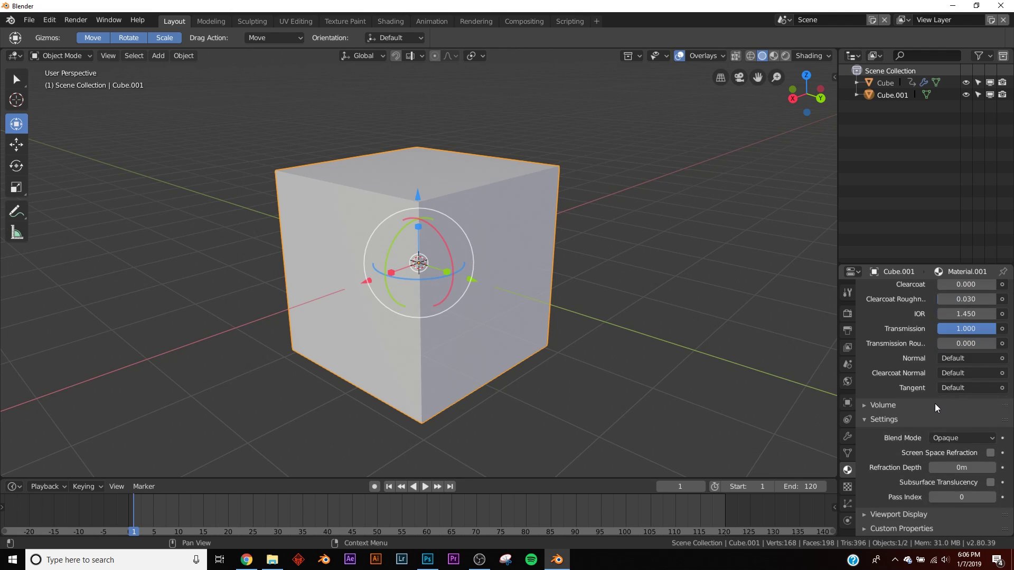
{"action": "left_click", "coordinate": [890, 419]}
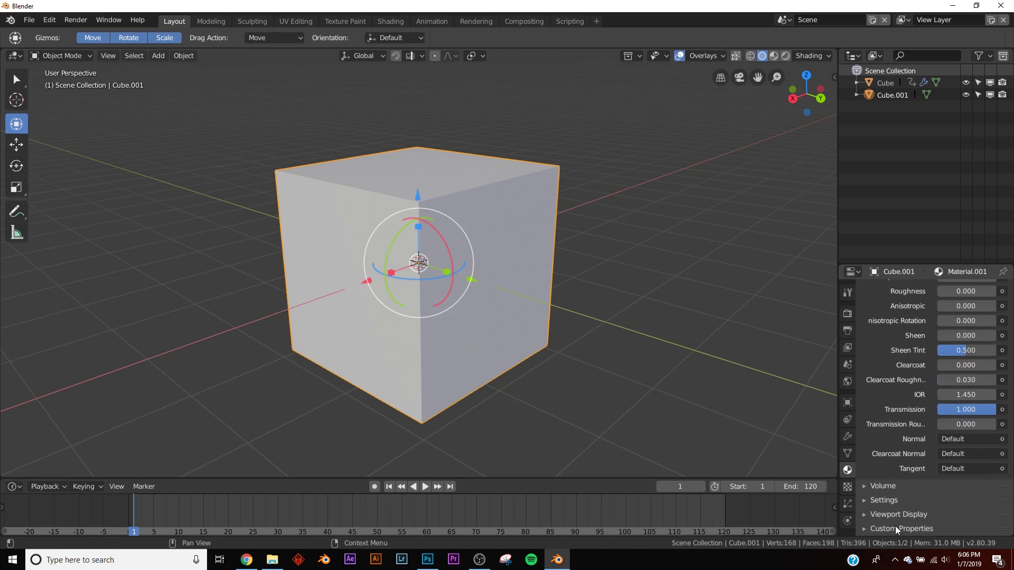
{"action": "left_click", "coordinate": [895, 526]}
{"action": "scroll", "coordinate": [898, 523], "scroll_direction": "down", "scroll_amount": 5}
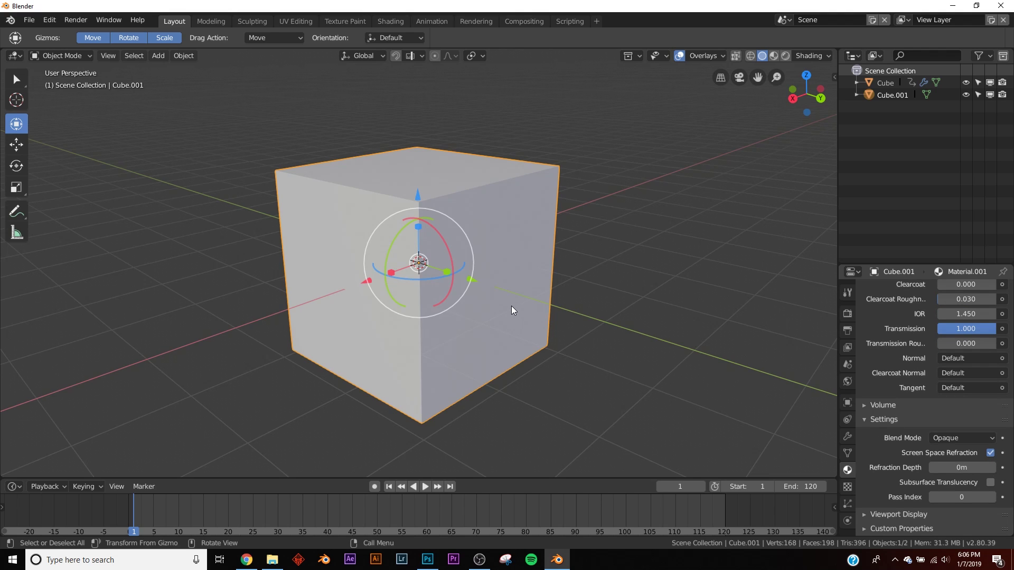
- View the glass-encased cubes in rendered shading and bring up the render settings
{"action": "key", "text": "z"}
{"action": "left_click", "coordinate": [539, 247]}
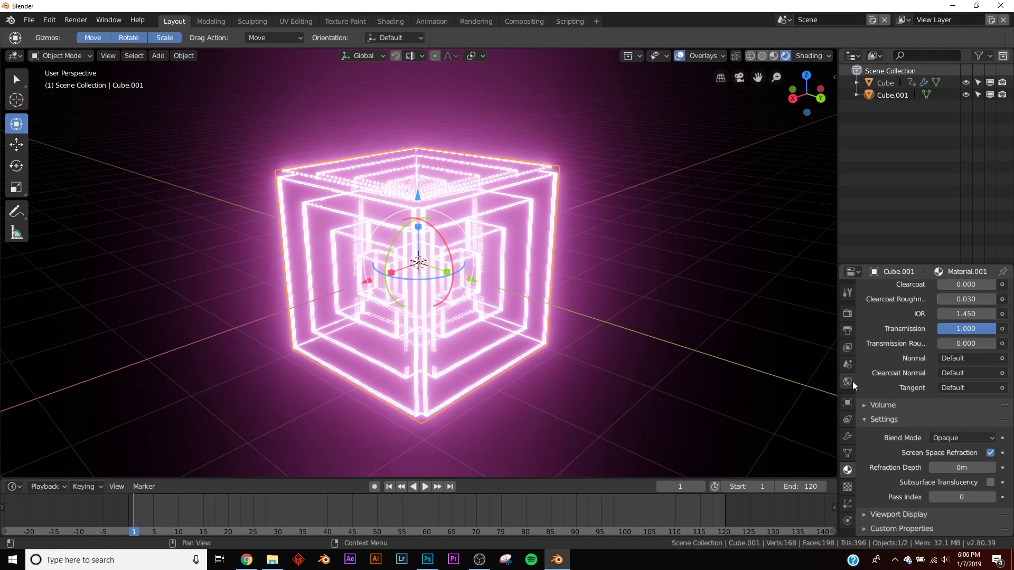
{"action": "left_click", "coordinate": [847, 313]}
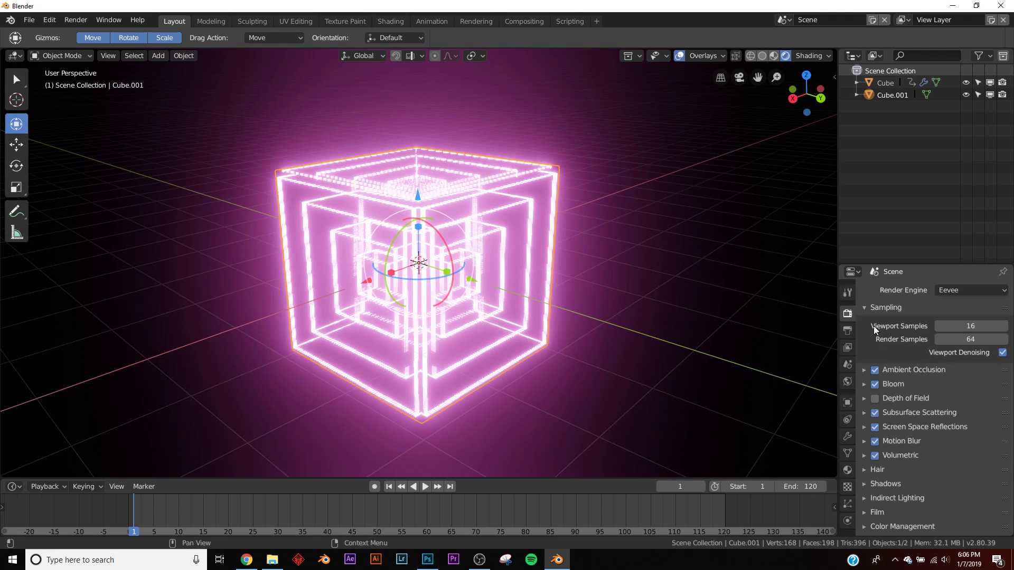
- Toggle Screen Space Refraction off and back on to compare the glass glow
{"action": "left_click", "coordinate": [927, 429]}
{"action": "scroll", "coordinate": [939, 395], "scroll_direction": "down", "scroll_amount": 4}
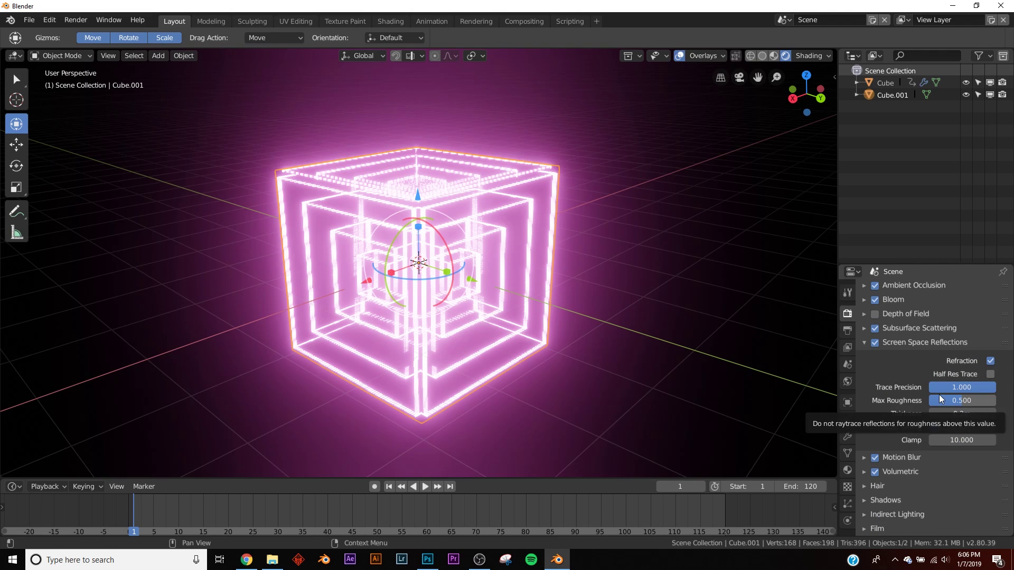
{"action": "left_click", "coordinate": [990, 361]}
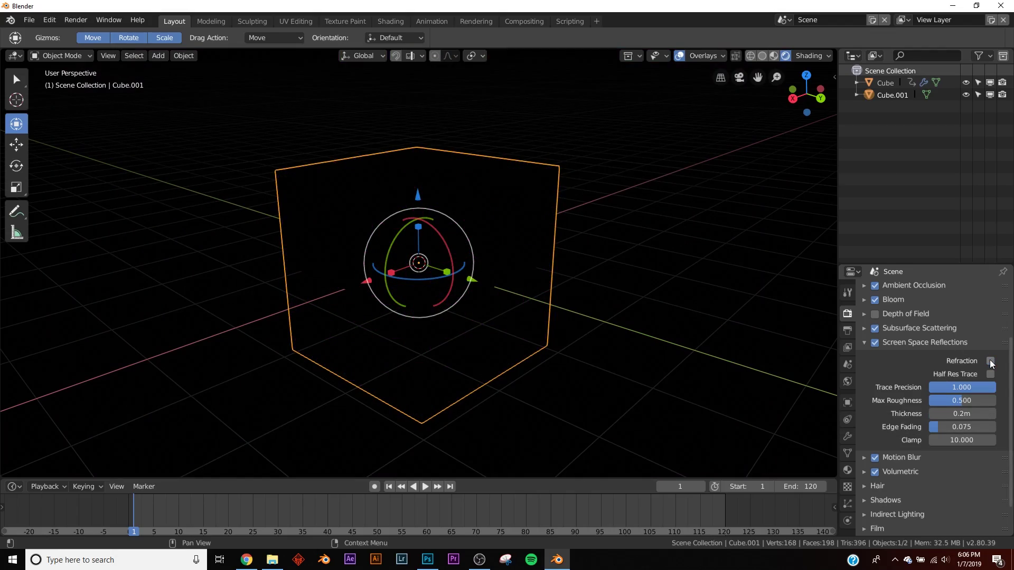
{"action": "left_click", "coordinate": [991, 361]}
{"action": "middle_click_drag", "start_coordinate": [491, 264], "coordinate": [410, 281]}
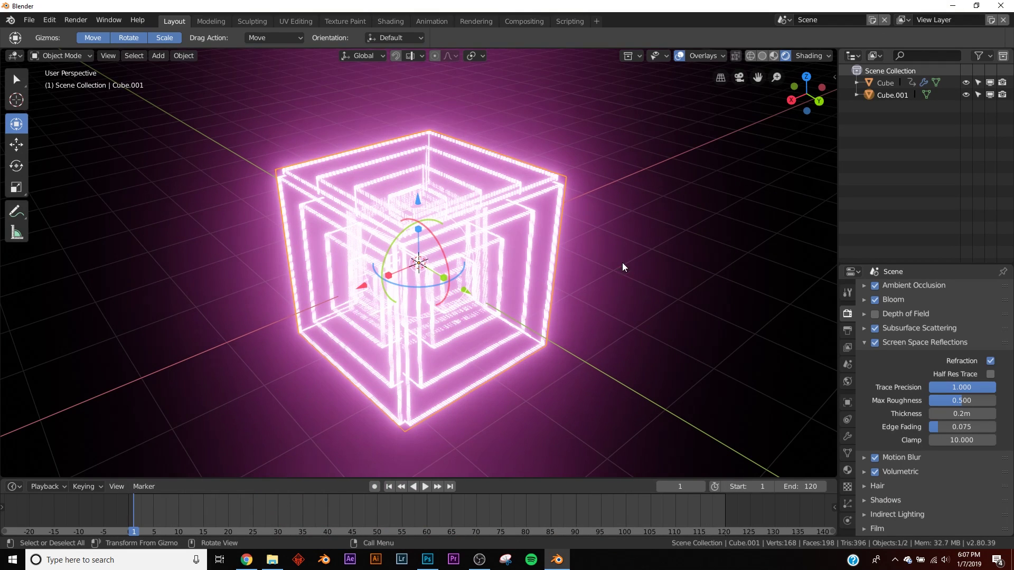
- Parent the wireframe Cube to the glass Cube.001 with Ctrl+P > Object and check both selections
{"action": "key", "text": "z"}
{"action": "left_click", "coordinate": [728, 270]}
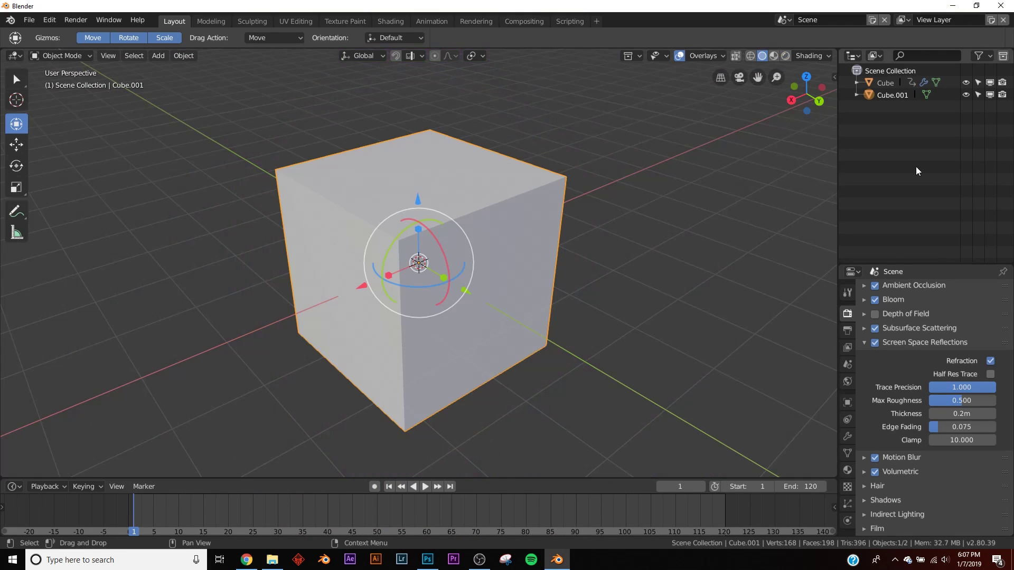
{"action": "left_click", "coordinate": [895, 84]}
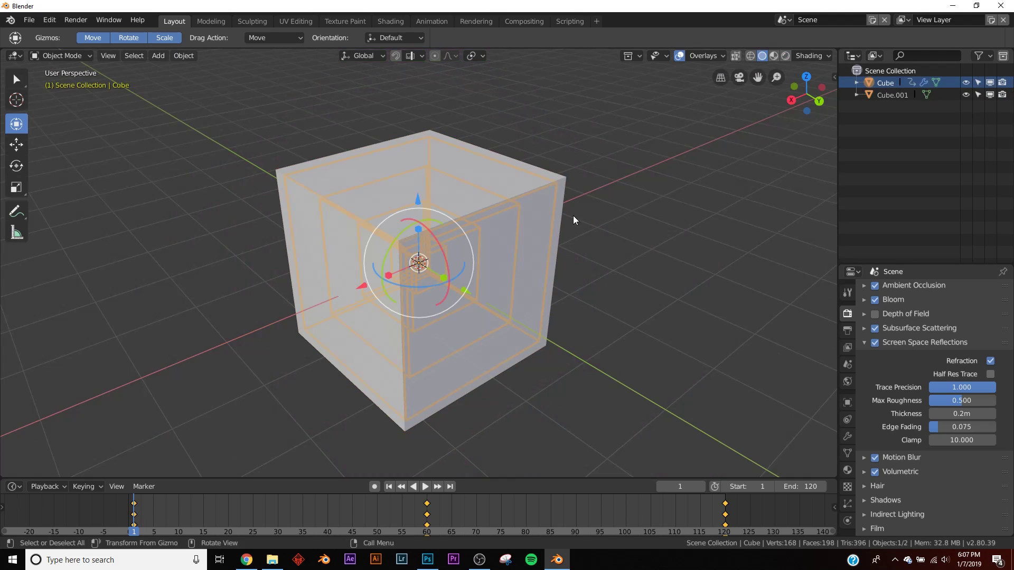
{"action": "left_click", "coordinate": [892, 96], "text": "ctrl"}
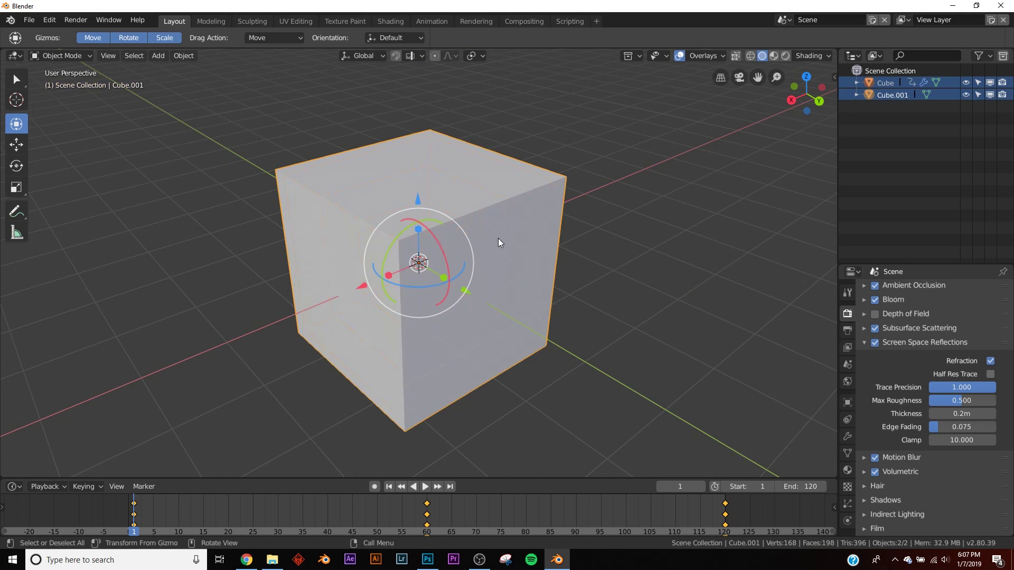
{"action": "key", "text": "ctrl+p"}
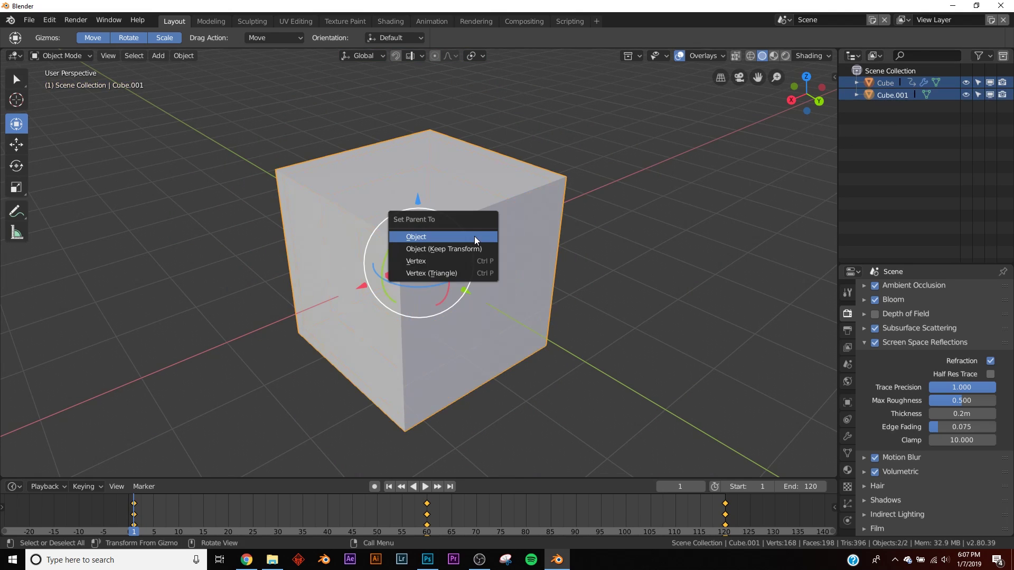
{"action": "left_click", "coordinate": [445, 240]}
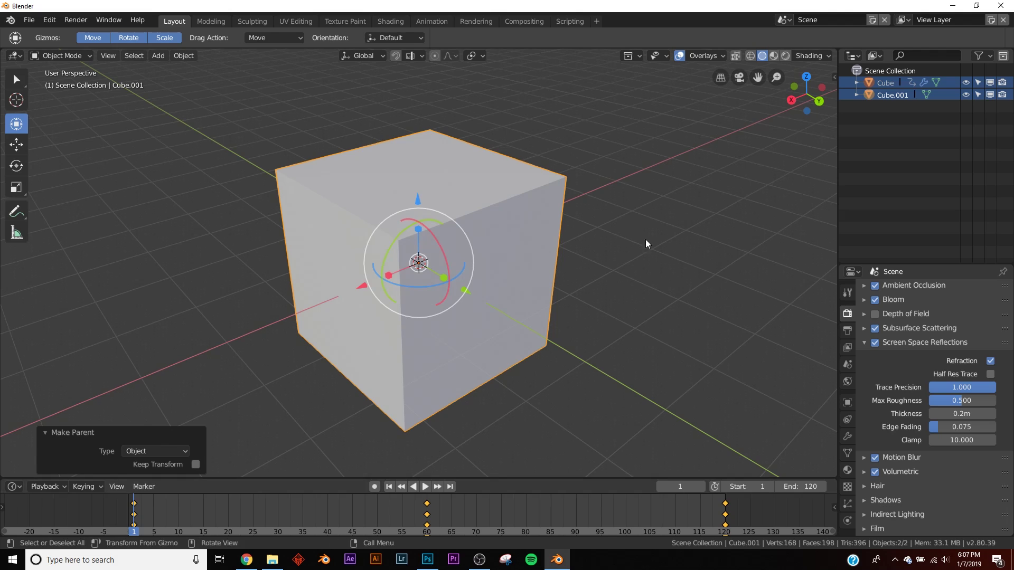
{"action": "left_click", "coordinate": [880, 82]}
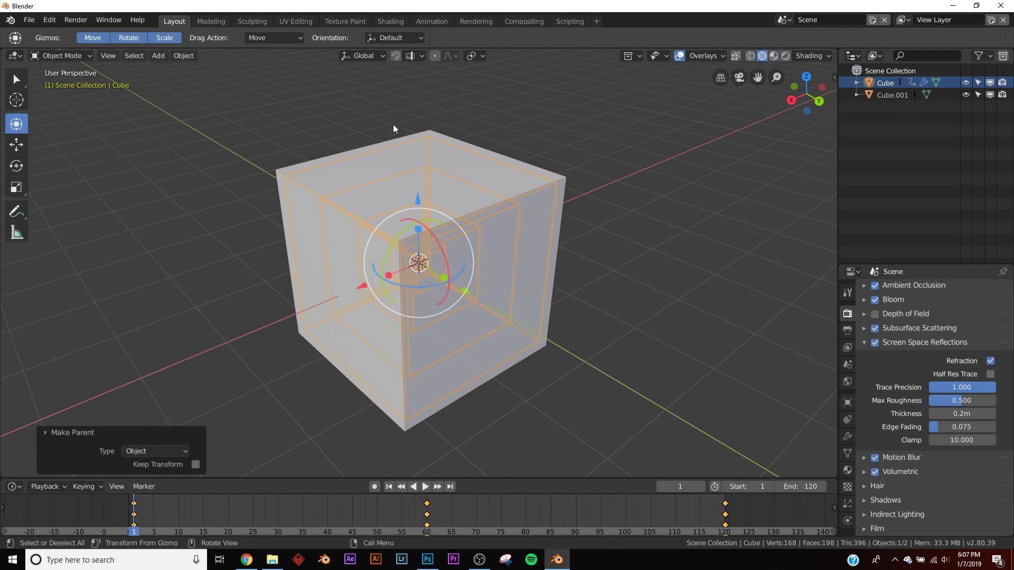
{"action": "left_click", "coordinate": [892, 95]}
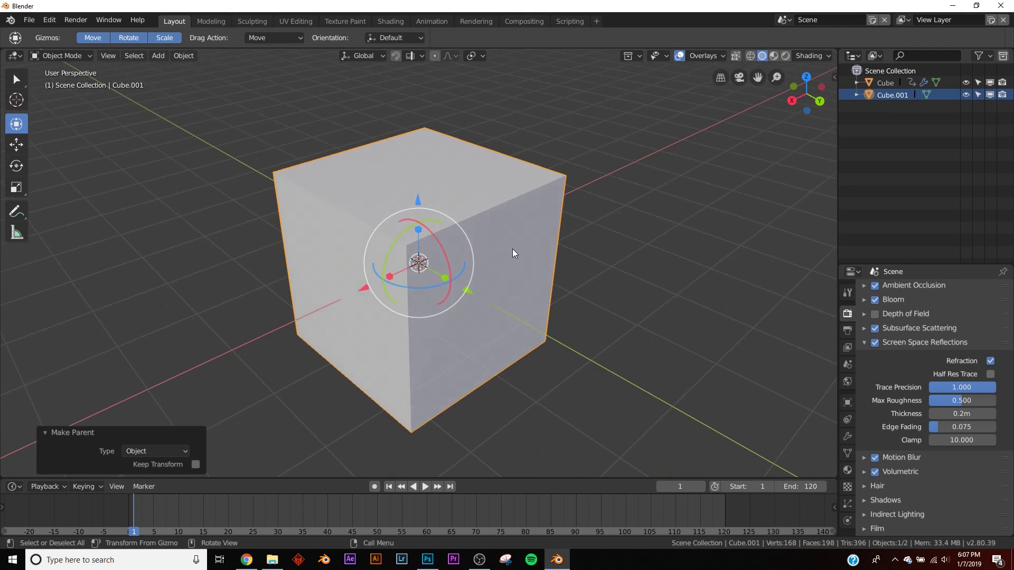
- Keyframe Cube.001's X rotation at 0° on frame 1 and 360° on frame 121
{"action": "left_click", "coordinate": [785, 56]}
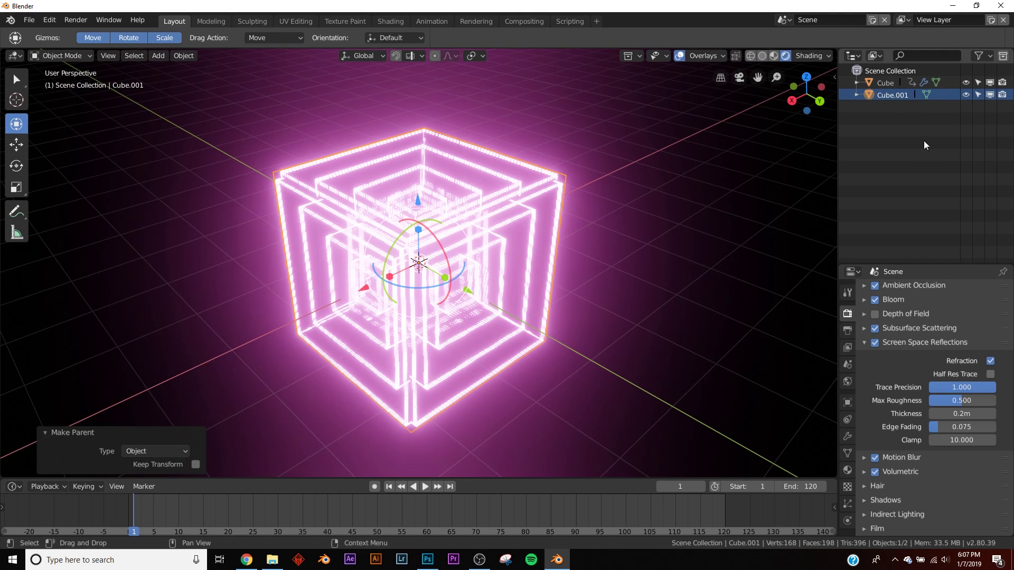
{"action": "left_click", "coordinate": [848, 402]}
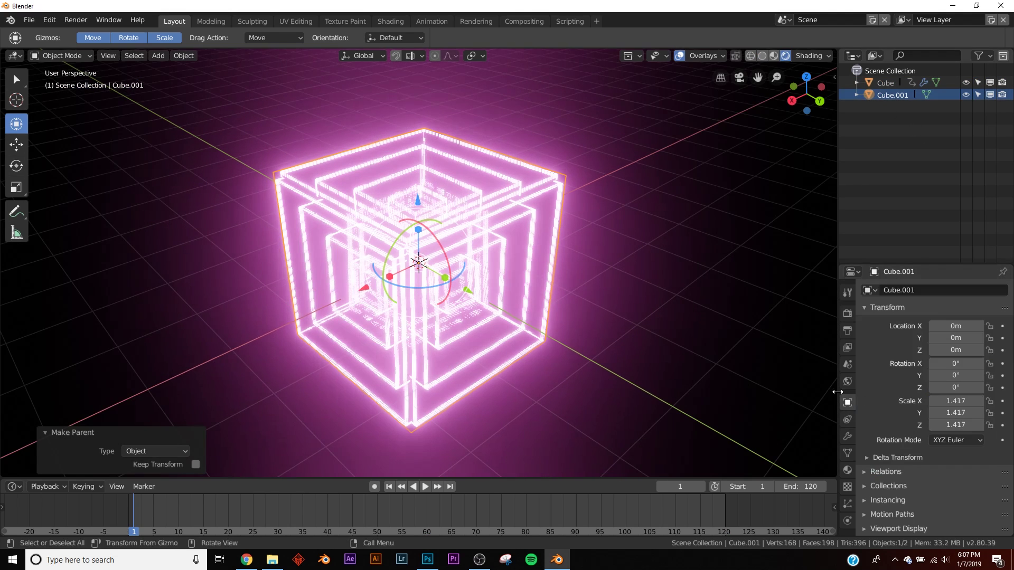
{"action": "left_click", "coordinate": [1002, 364]}
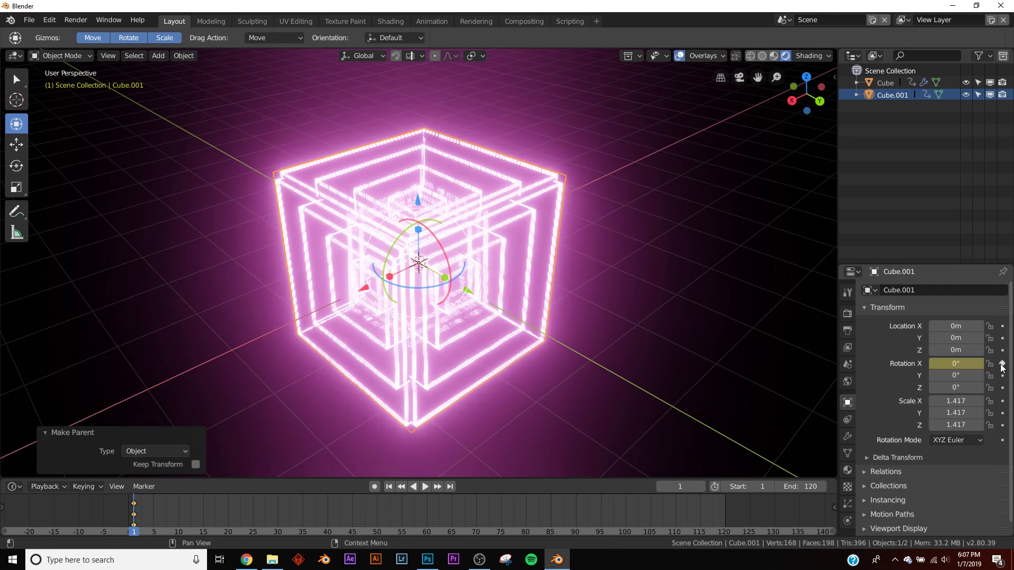
{"action": "left_click", "coordinate": [450, 486]}
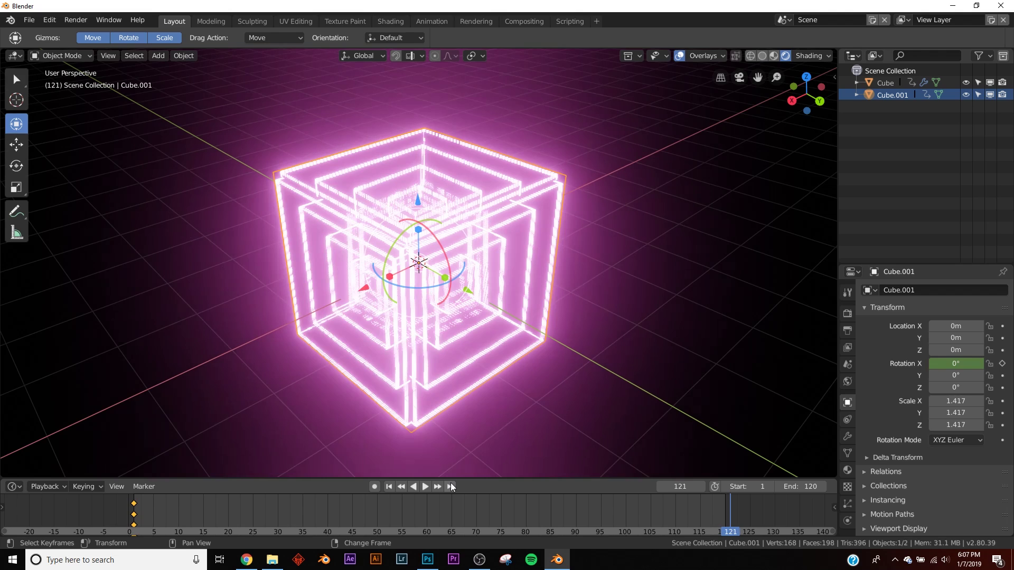
{"action": "double_click", "coordinate": [946, 364]}
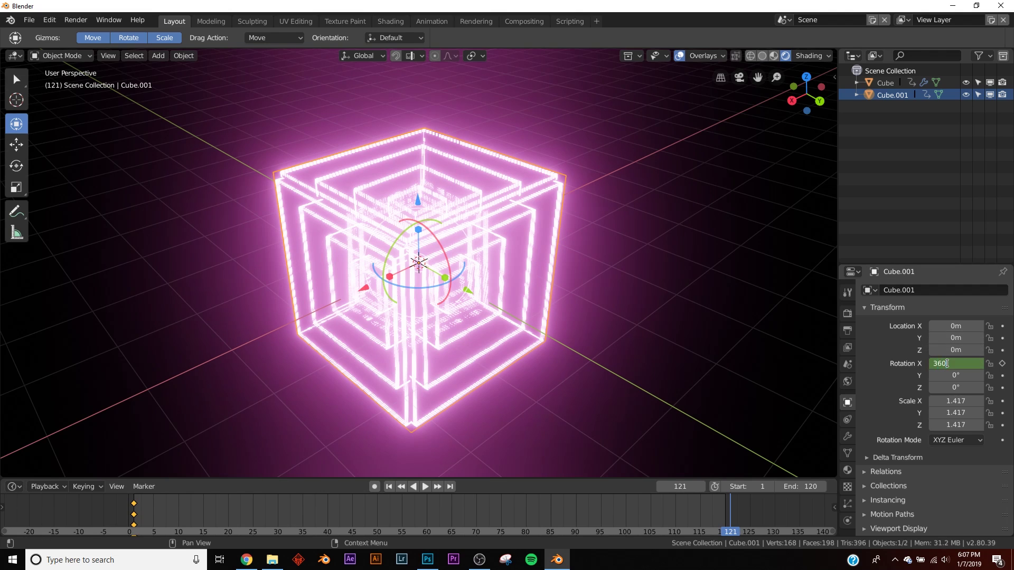
{"action": "key", "text": "Return"}
{"action": "left_click", "coordinate": [1001, 363]}
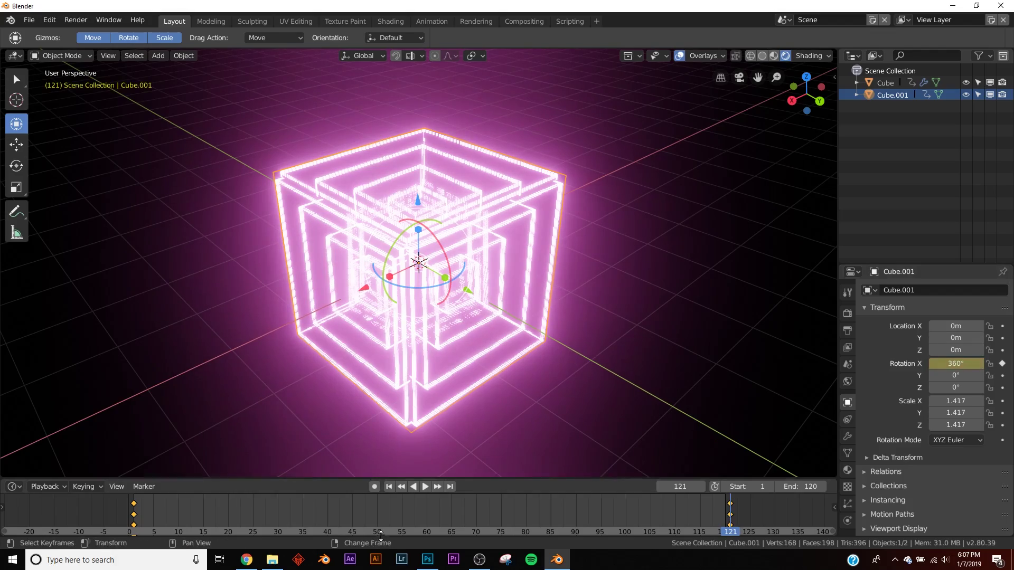
- Play the X-axis spin, then stop and rewind to frame 1
{"action": "left_click", "coordinate": [424, 486]}
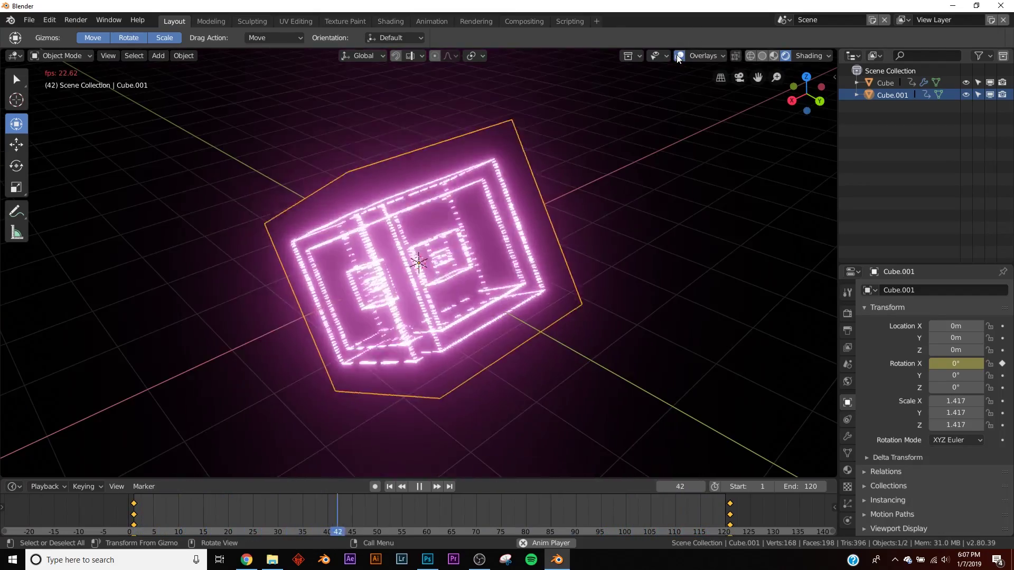
{"action": "left_click", "coordinate": [419, 487]}
{"action": "left_click", "coordinate": [389, 486]}
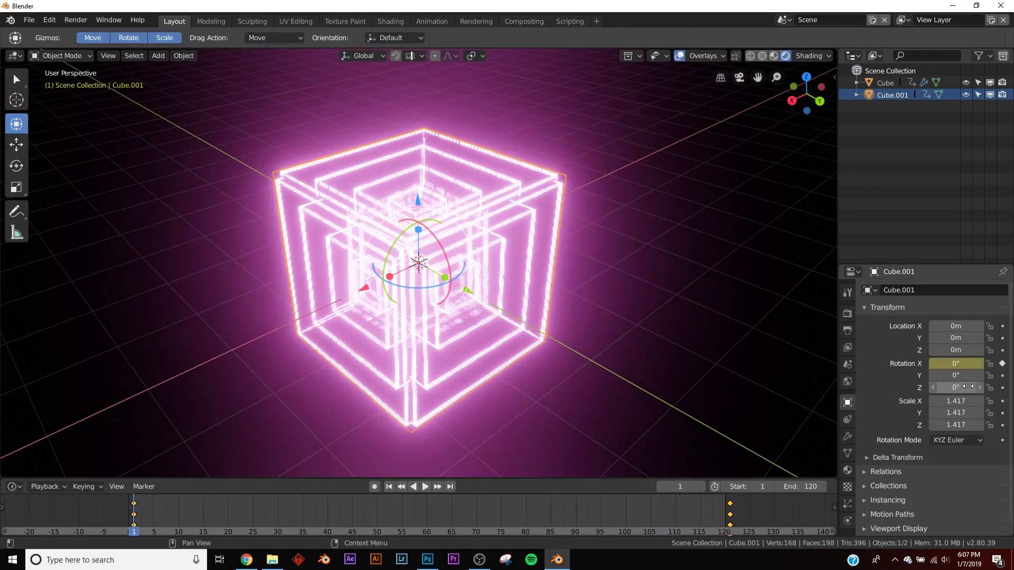
- Keyframe Cube.001's Y rotation at 0° on frame 1 and 360° on frame 121
{"action": "left_click", "coordinate": [1002, 376]}
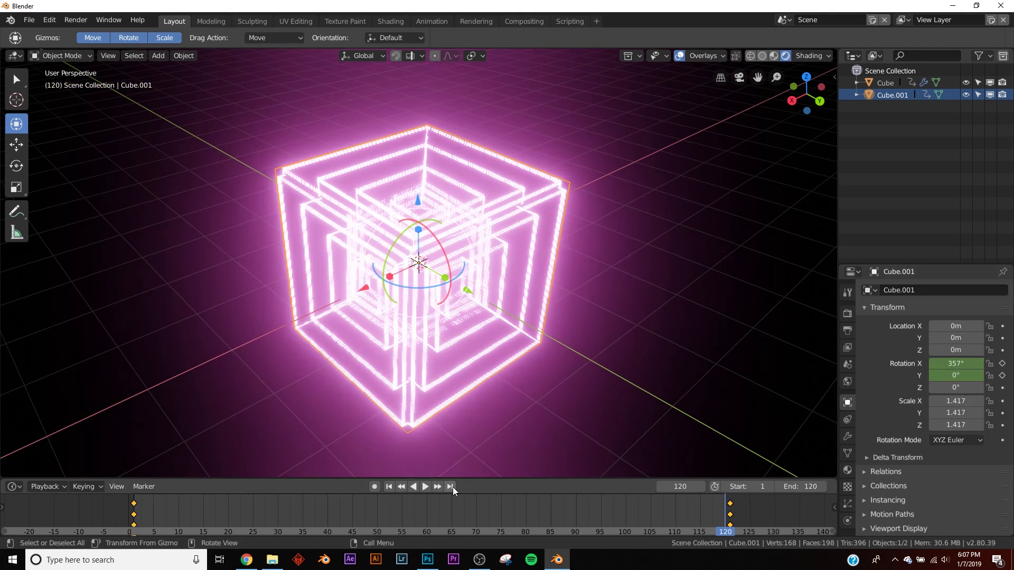
{"action": "key", "text": "Right"}
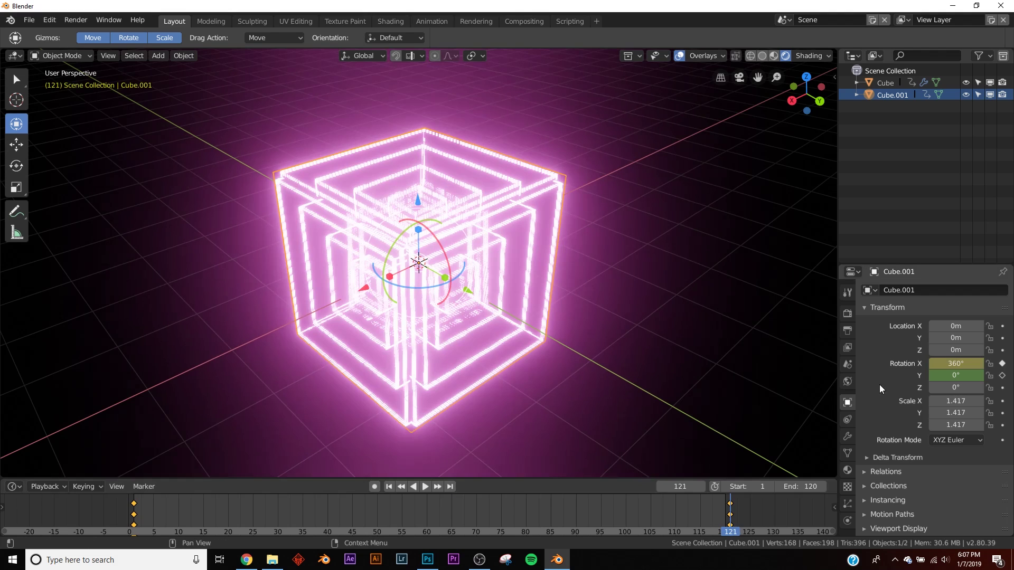
{"action": "left_click", "coordinate": [941, 375]}
{"action": "type", "text": "360"}
{"action": "key", "text": "Return"}
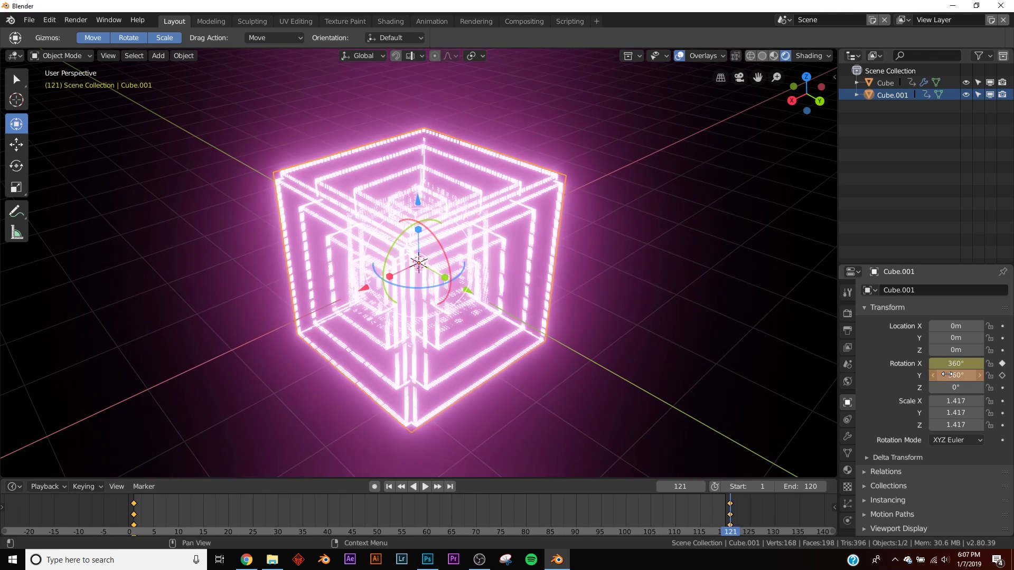
{"action": "left_click", "coordinate": [1001, 376]}
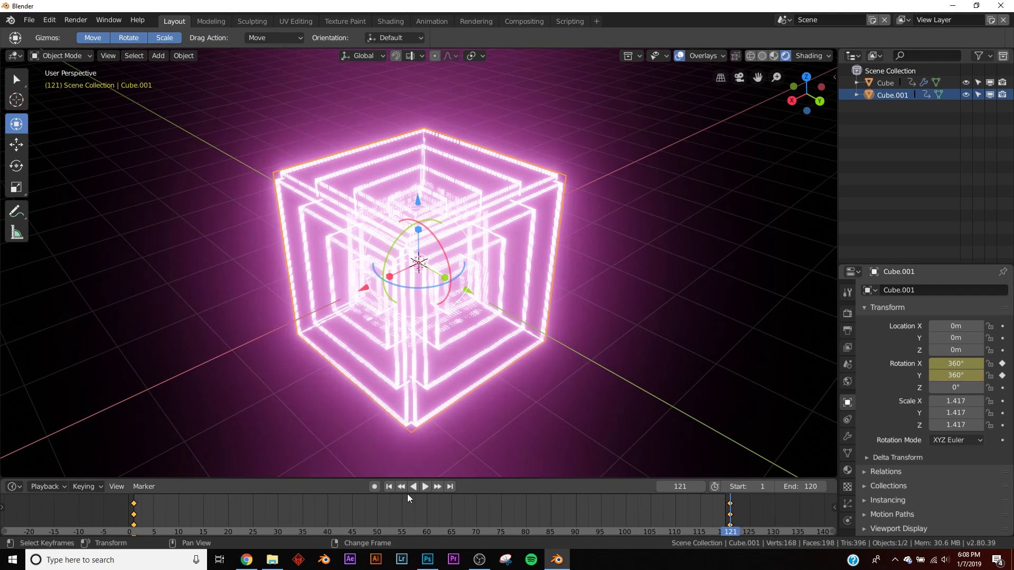
- Play the two-axis tumble from the start with overlays briefly hidden, then stop and rewind
{"action": "left_click", "coordinate": [390, 487]}
{"action": "left_click", "coordinate": [424, 487]}
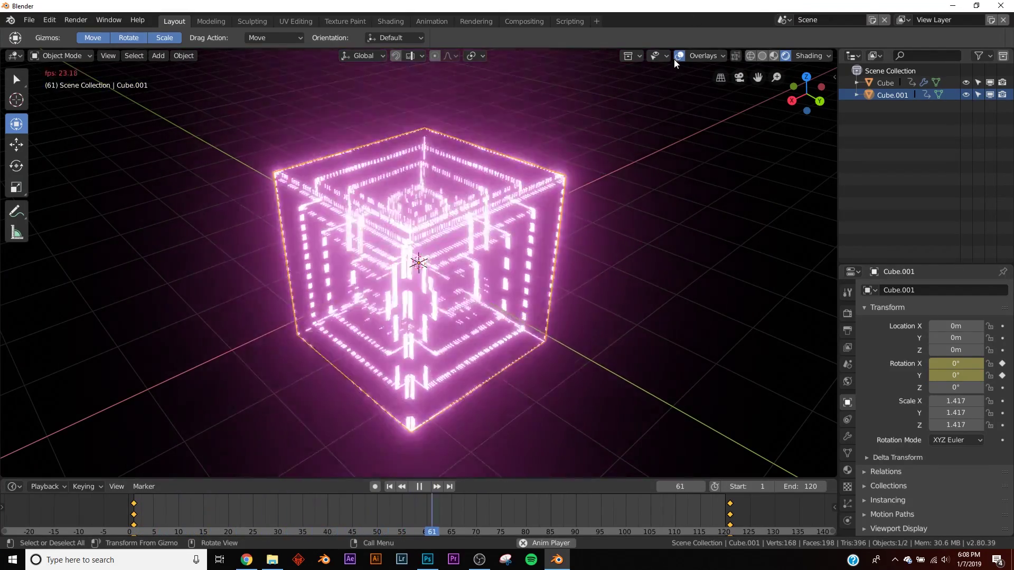
{"action": "left_click", "coordinate": [679, 55]}
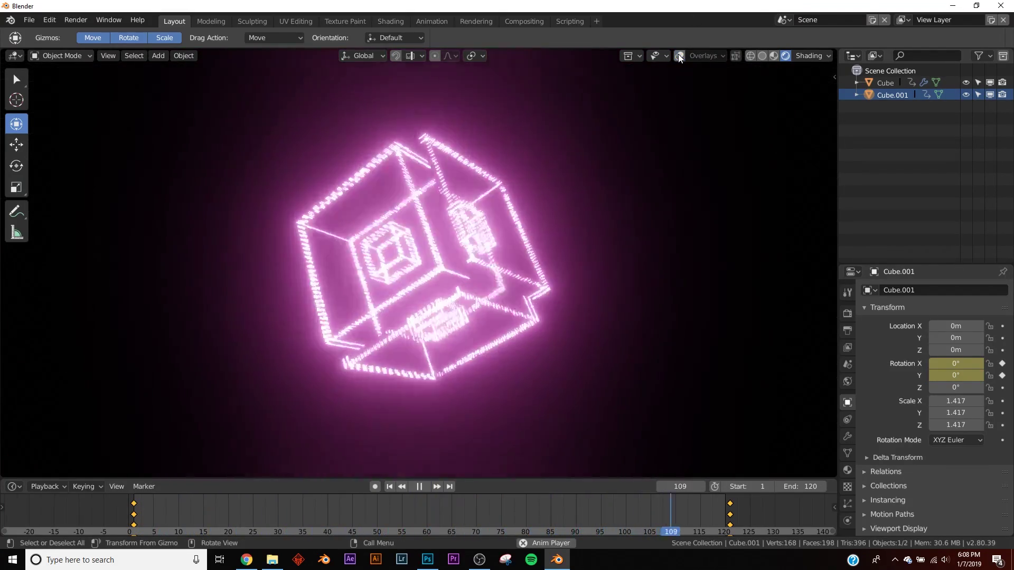
{"action": "left_click", "coordinate": [679, 55]}
{"action": "left_click", "coordinate": [419, 487]}
{"action": "left_click", "coordinate": [390, 486]}
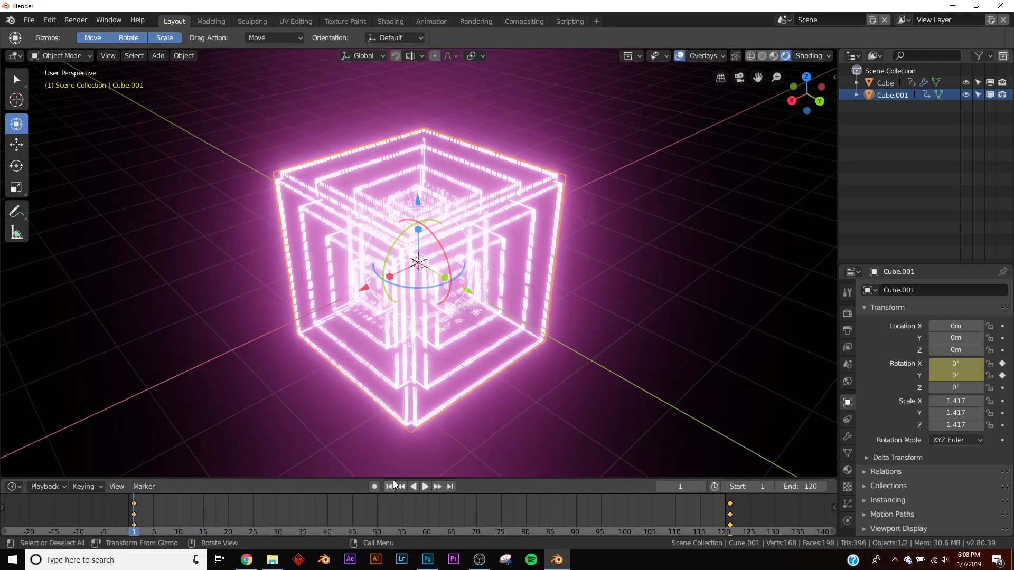
- Add a camera and align it to the current view of the glowing cube
{"action": "key", "text": "shift+a"}
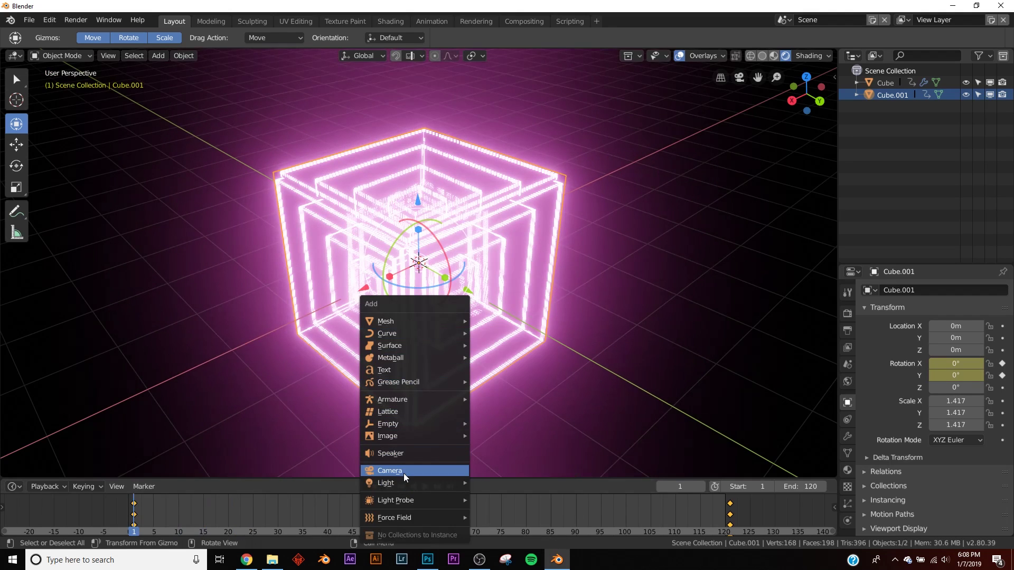
{"action": "left_click", "coordinate": [453, 465]}
{"action": "key", "text": "ctrl+alt+KP_0"}
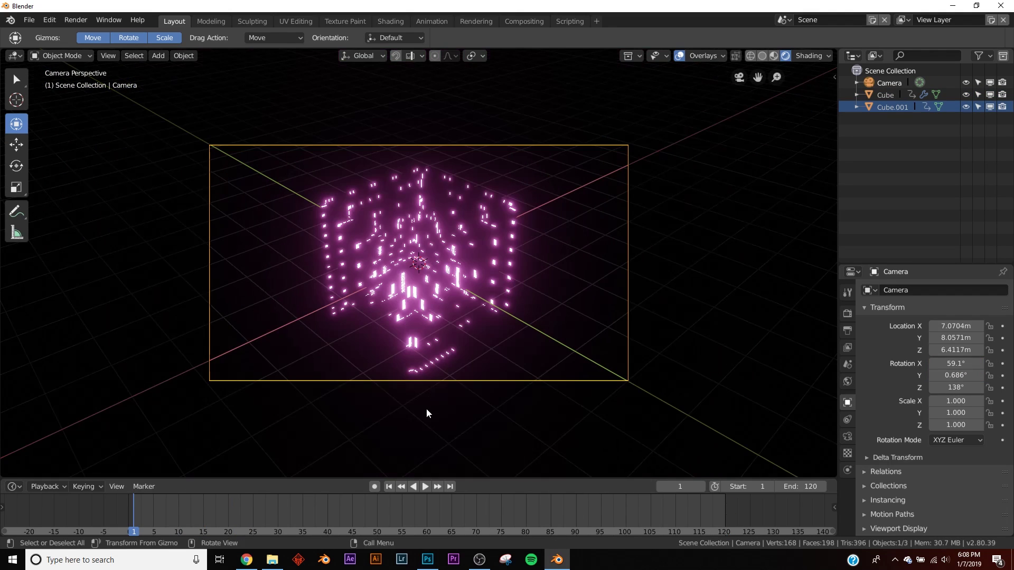
{"action": "scroll", "coordinate": [427, 363], "scroll_direction": "up", "scroll_amount": 1}
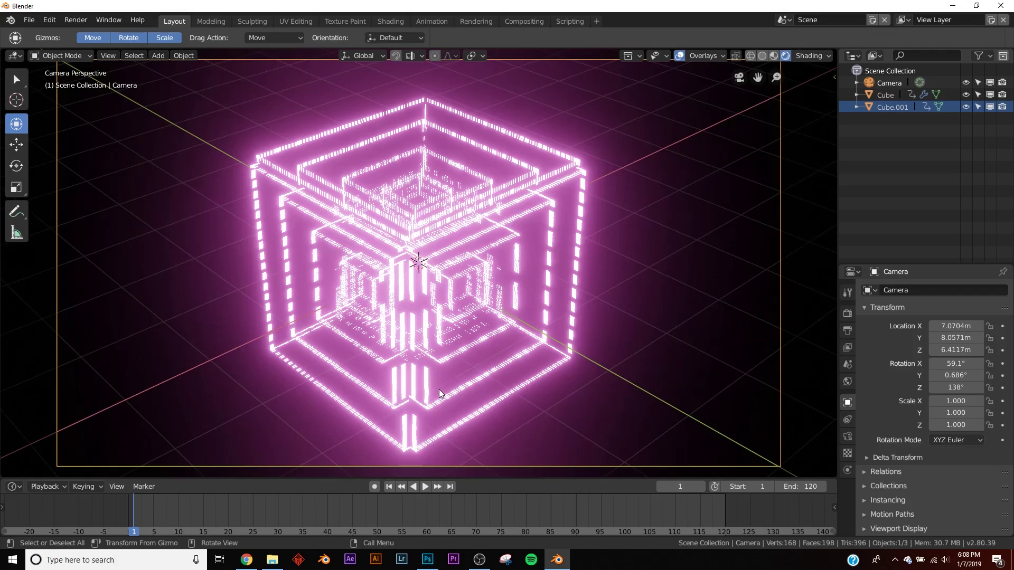
{"action": "scroll", "coordinate": [439, 388], "scroll_direction": "down", "scroll_amount": 1}
- Play the animation through the camera to check framing, rewind, and open Output properties
{"action": "left_click", "coordinate": [425, 486]}
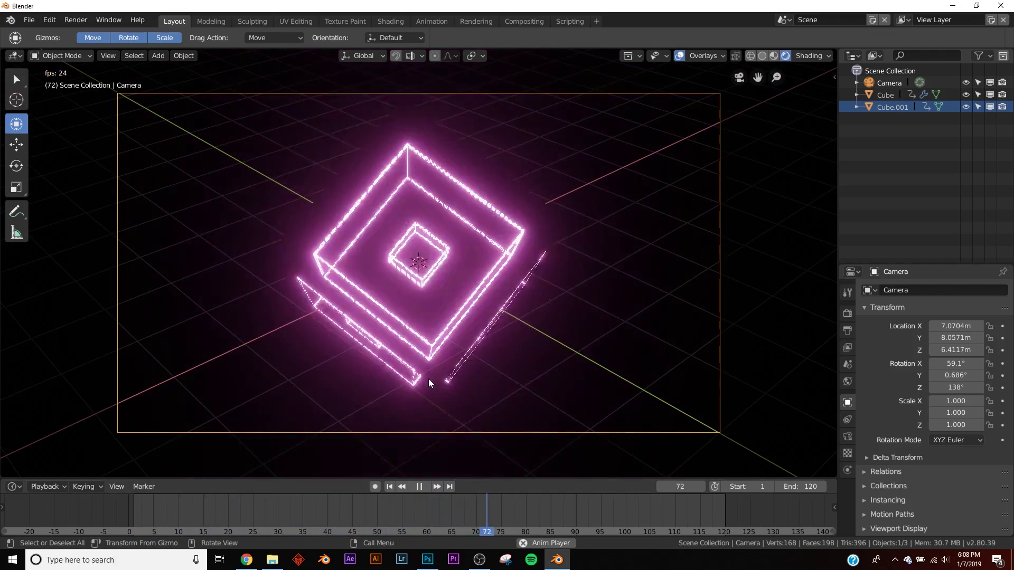
{"action": "left_click", "coordinate": [417, 486]}
{"action": "left_click", "coordinate": [389, 486]}
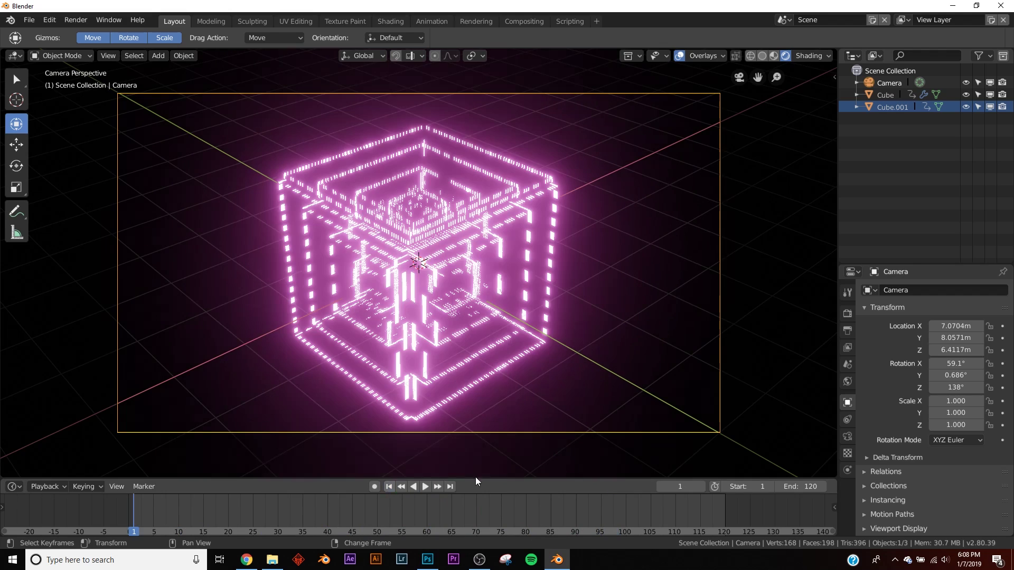
{"action": "left_click", "coordinate": [846, 330]}
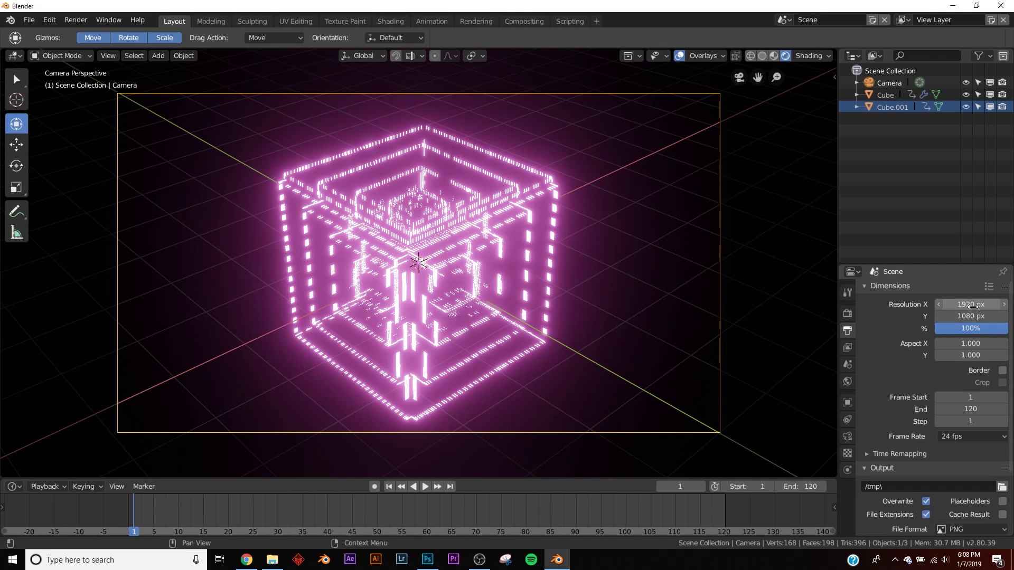
- Set the output file format to FFmpeg video with an MPEG-4 container
{"action": "scroll", "coordinate": [973, 398], "scroll_direction": "down", "scroll_amount": 4}
{"action": "left_click", "coordinate": [987, 445]}
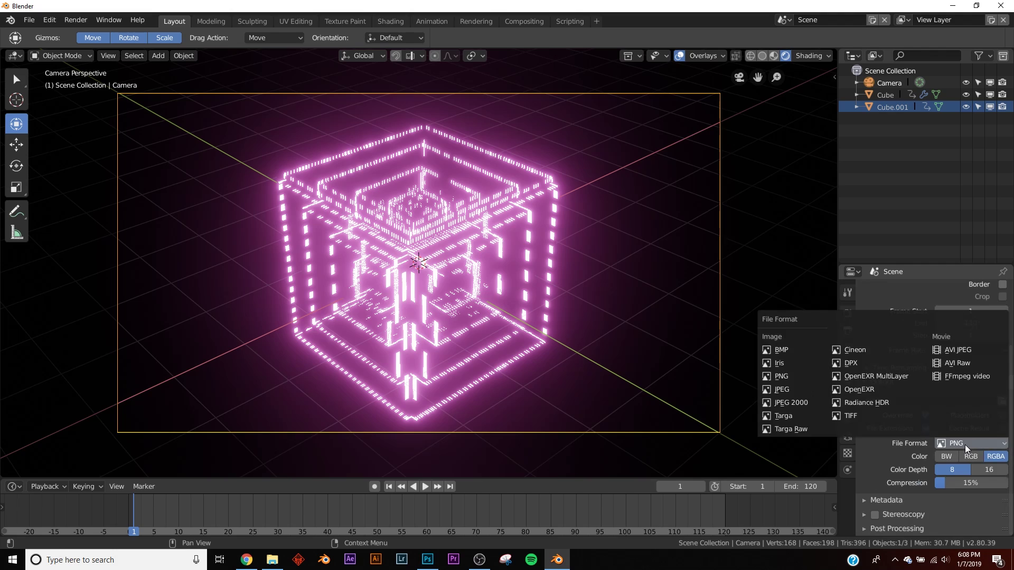
{"action": "left_click", "coordinate": [962, 379]}
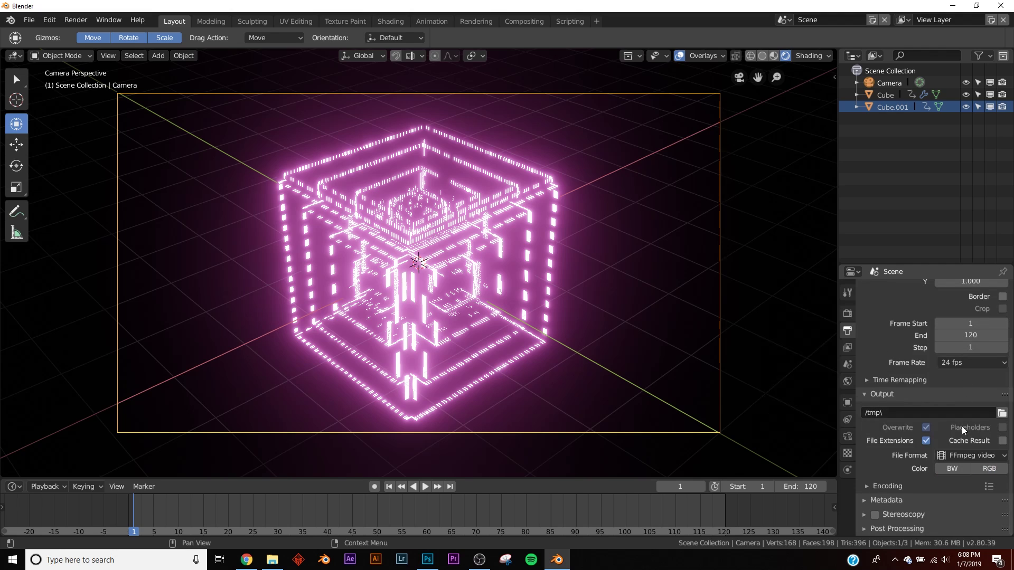
{"action": "left_click", "coordinate": [887, 486]}
{"action": "scroll", "coordinate": [895, 477], "scroll_direction": "down", "scroll_amount": 5}
{"action": "left_click", "coordinate": [958, 398]}
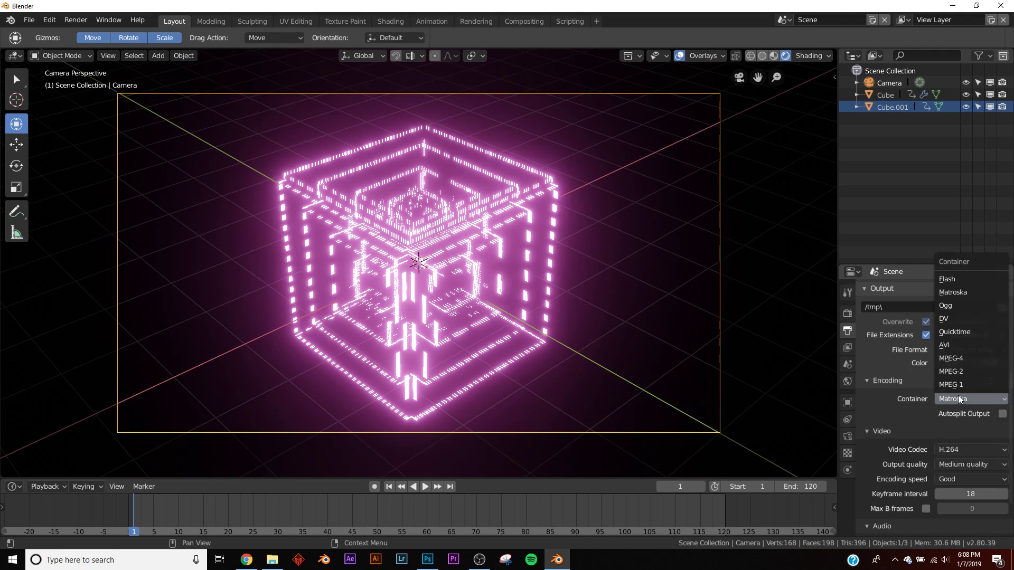
{"action": "left_click", "coordinate": [955, 358]}
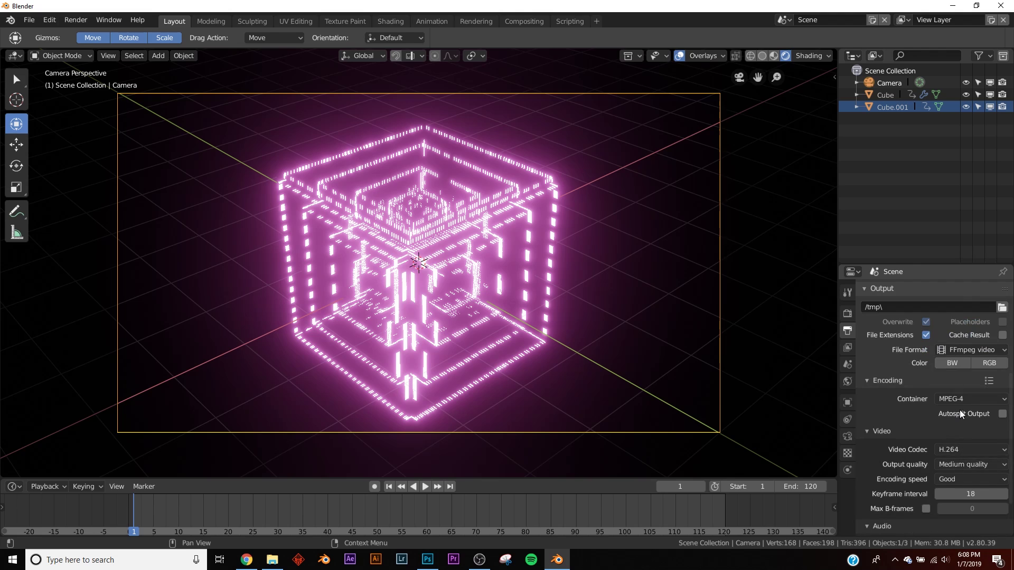
- Change the output path from /tmp to a Desktop 'cube' location and bring up the Render menu
{"action": "scroll", "coordinate": [959, 409], "scroll_direction": "up", "scroll_amount": 5}
{"action": "left_click", "coordinate": [1001, 416]}
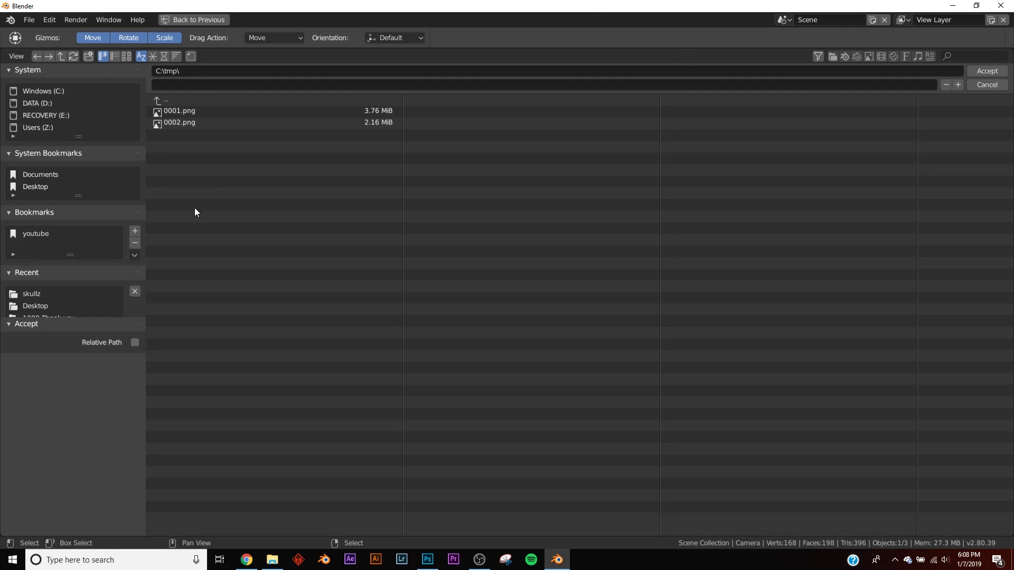
{"action": "key", "text": "Escape"}
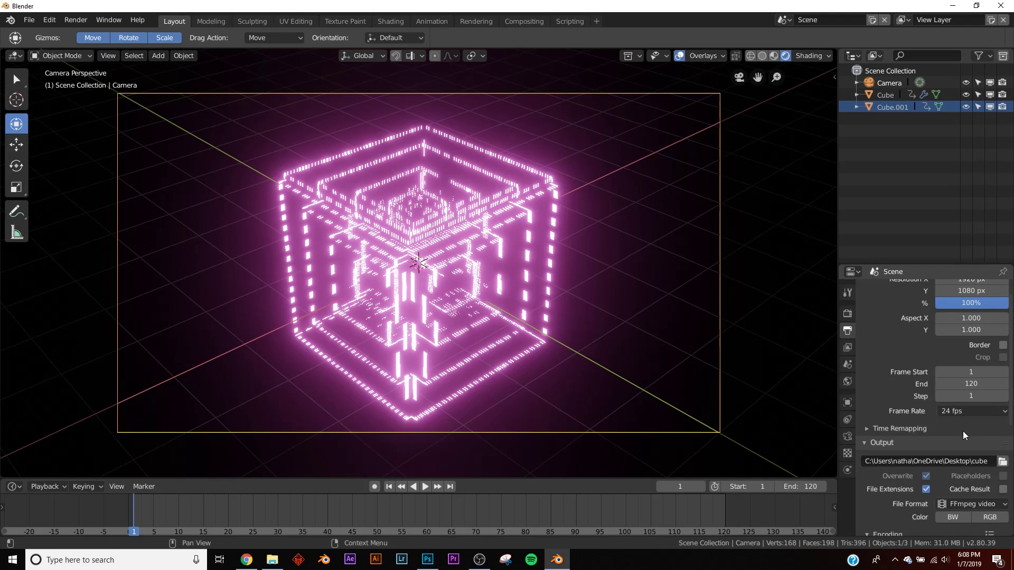
{"action": "scroll", "coordinate": [963, 431], "scroll_direction": "up", "scroll_amount": 2}
{"action": "left_click", "coordinate": [68, 21]}
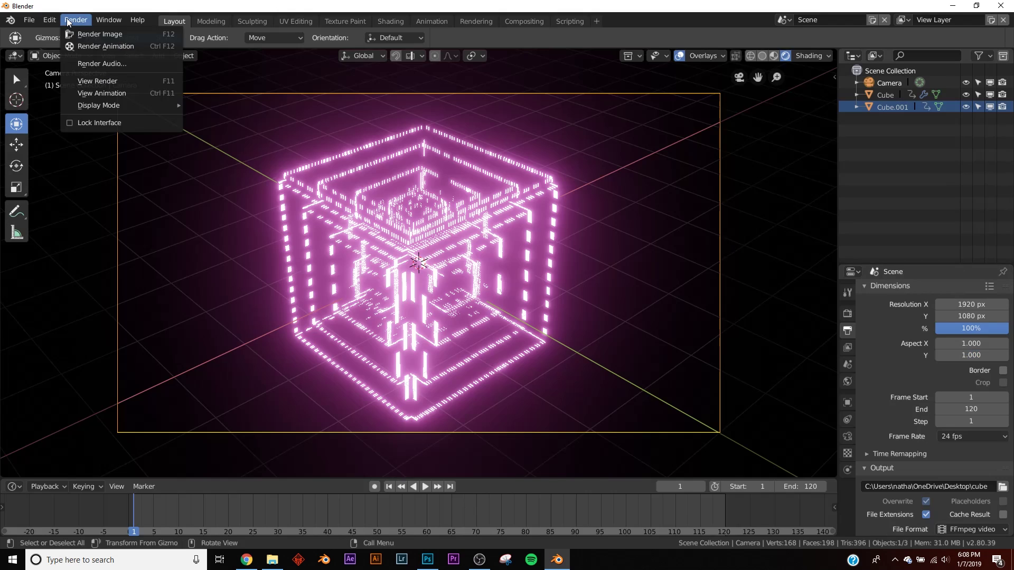